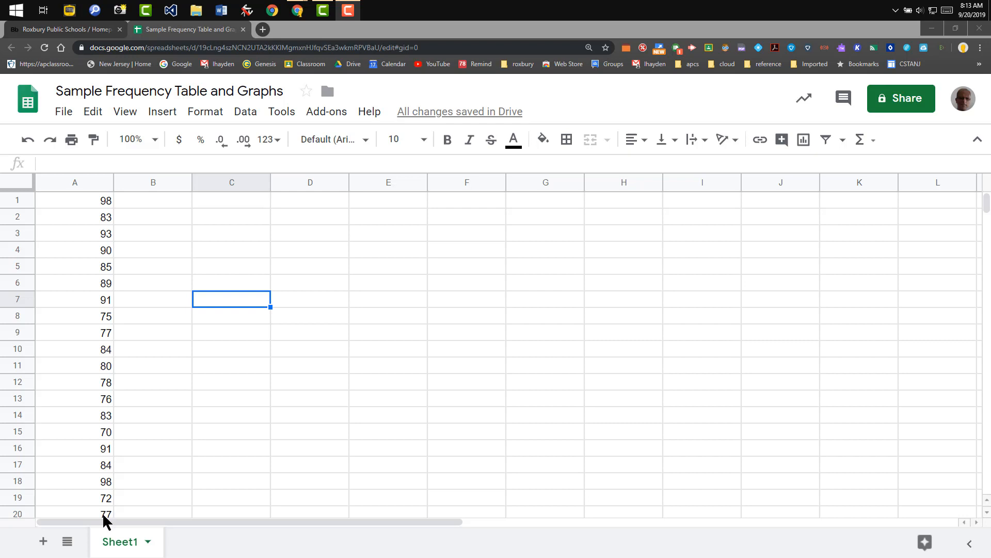
# Sort the scores in A1:A20 in ascending order by column A, without a header row
pyautogui.click(15, 181)
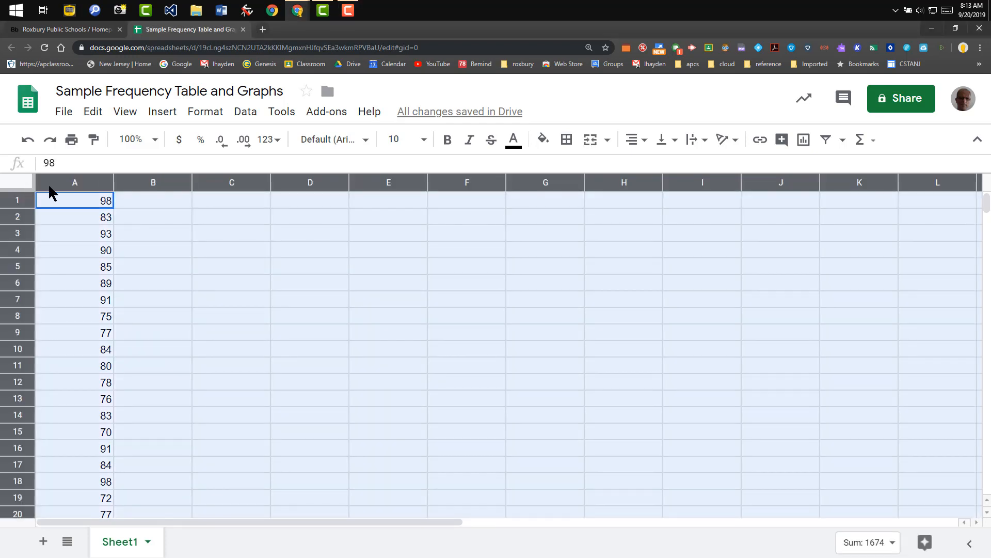
pyautogui.click(68, 185)
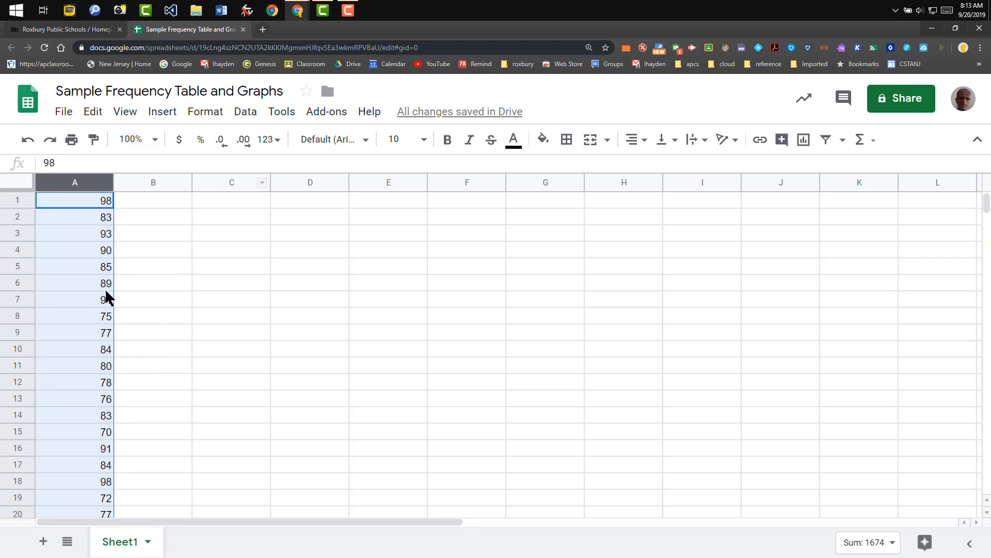
pyautogui.click(111, 200)
pyautogui.moveTo(90, 203); pyautogui.dragTo(100, 447)
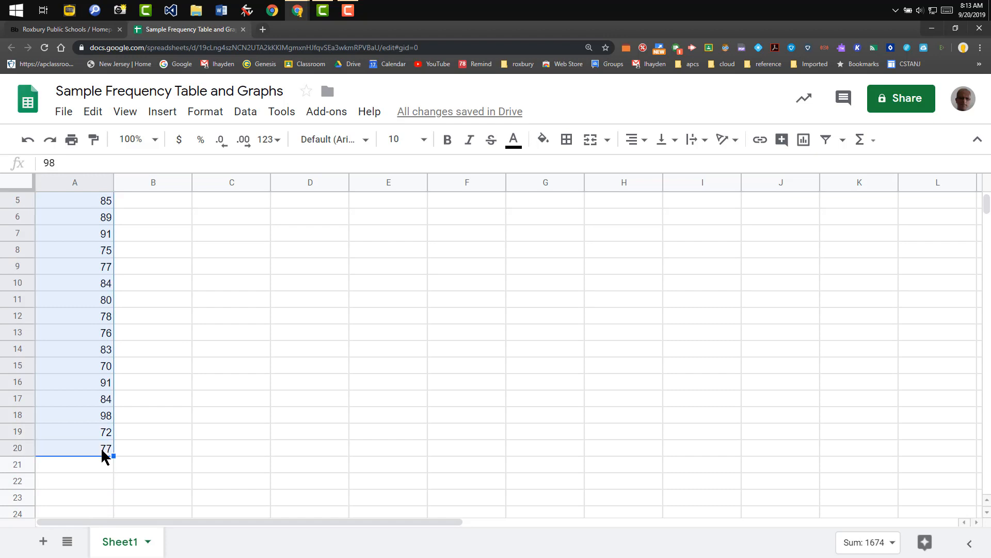
pyautogui.scroll(2, 319, 375)
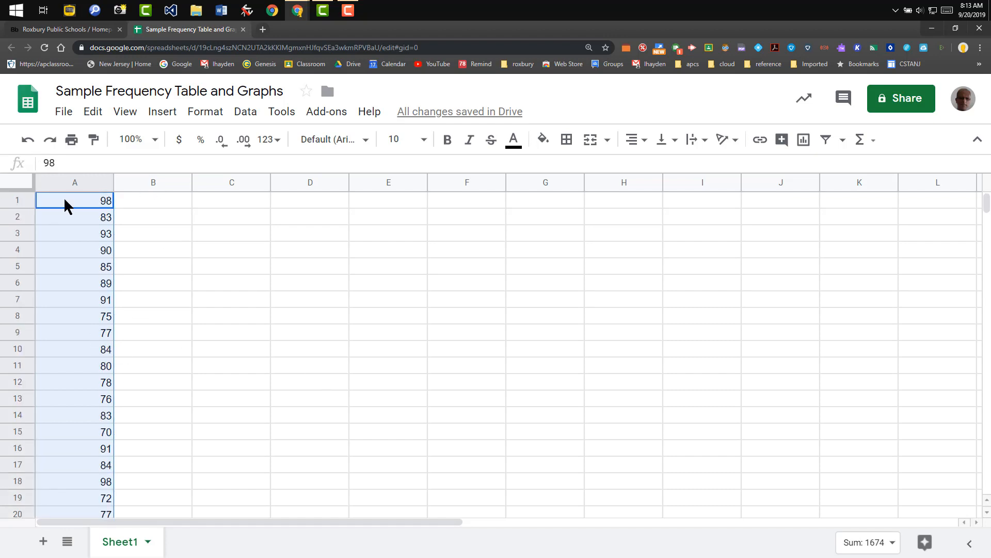
pyautogui.click(239, 117)
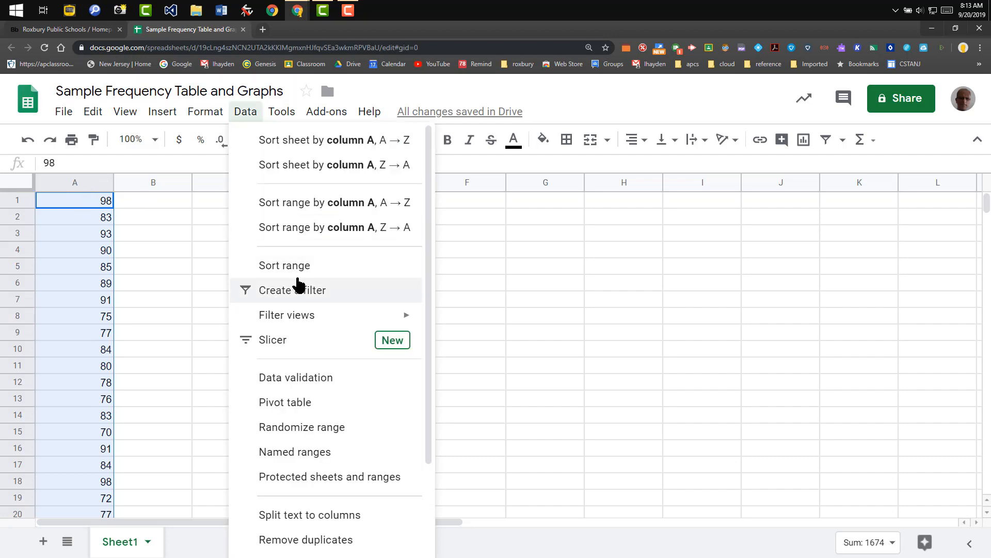
pyautogui.click(269, 266)
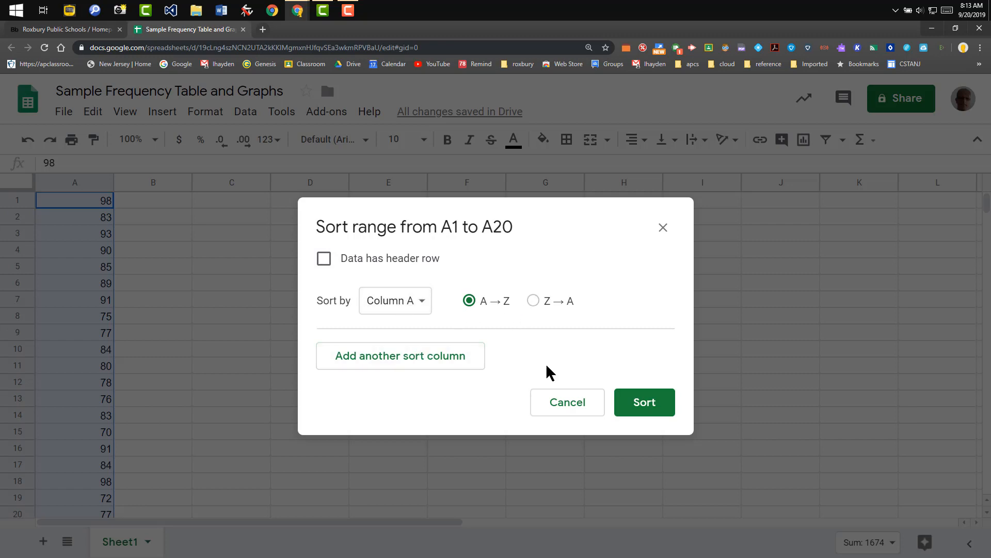
pyautogui.click(648, 402)
pyautogui.click(303, 287)
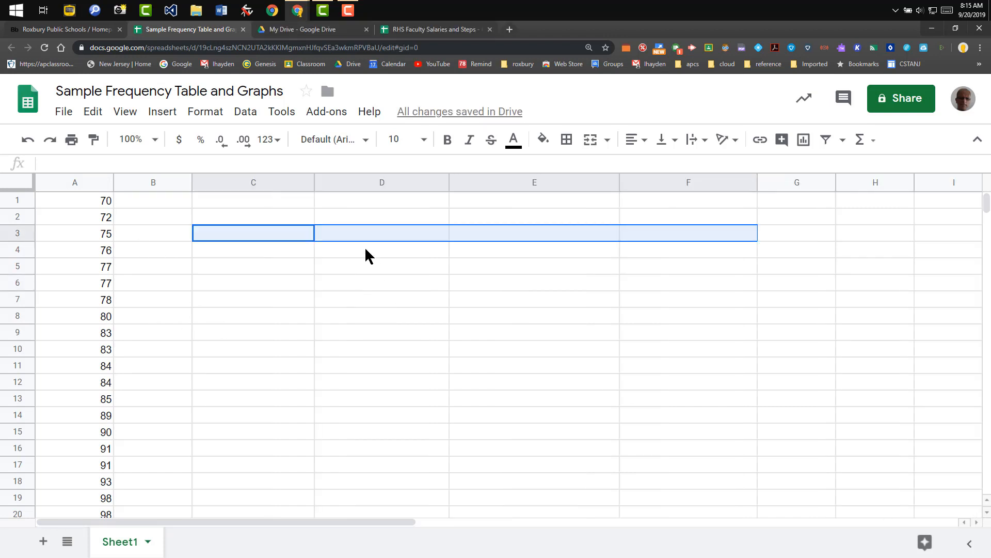
# Widen column C and enter the headers "Score Range" in C3 and "Frequency" in D3
pyautogui.click(289, 235)
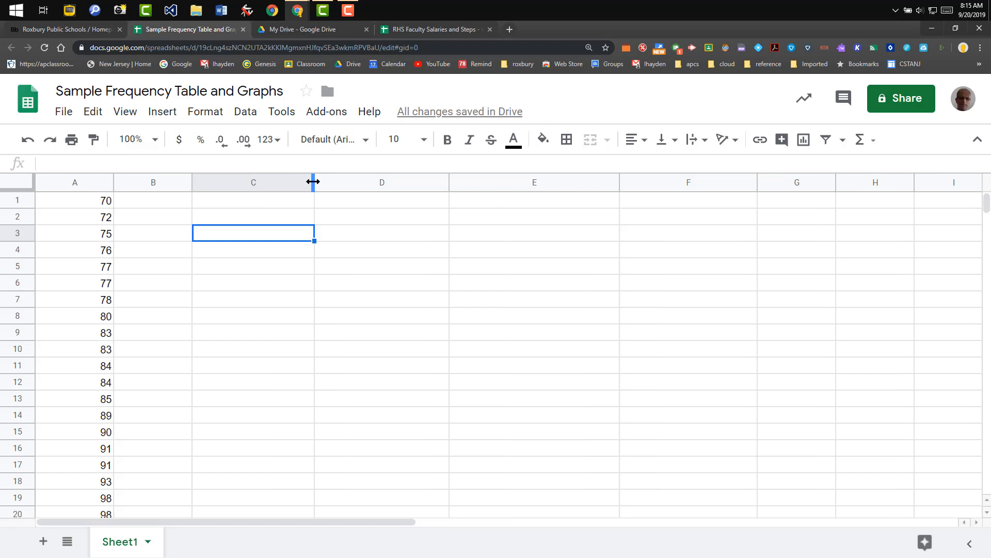
pyautogui.moveTo(313, 181); pyautogui.dragTo(352, 181)
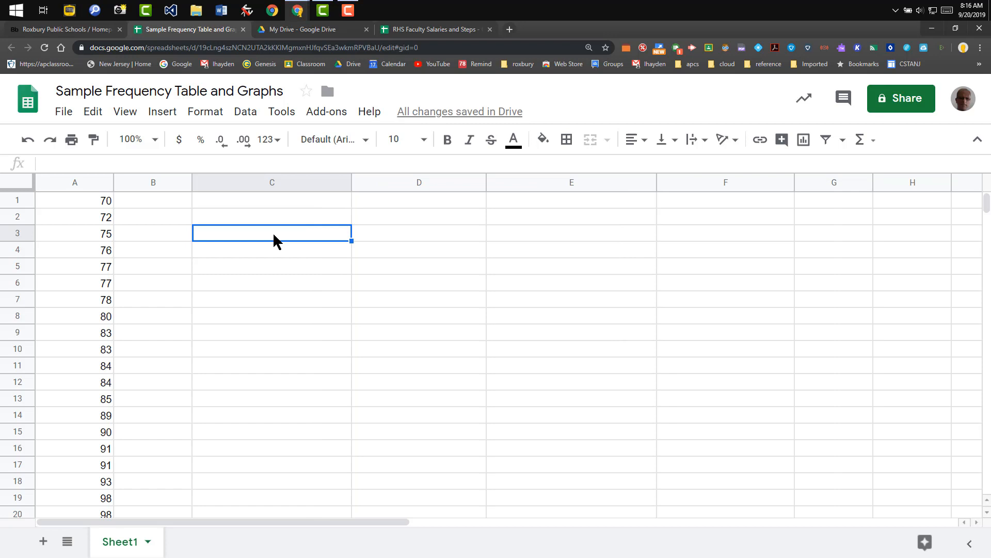
pyautogui.write('Score ')
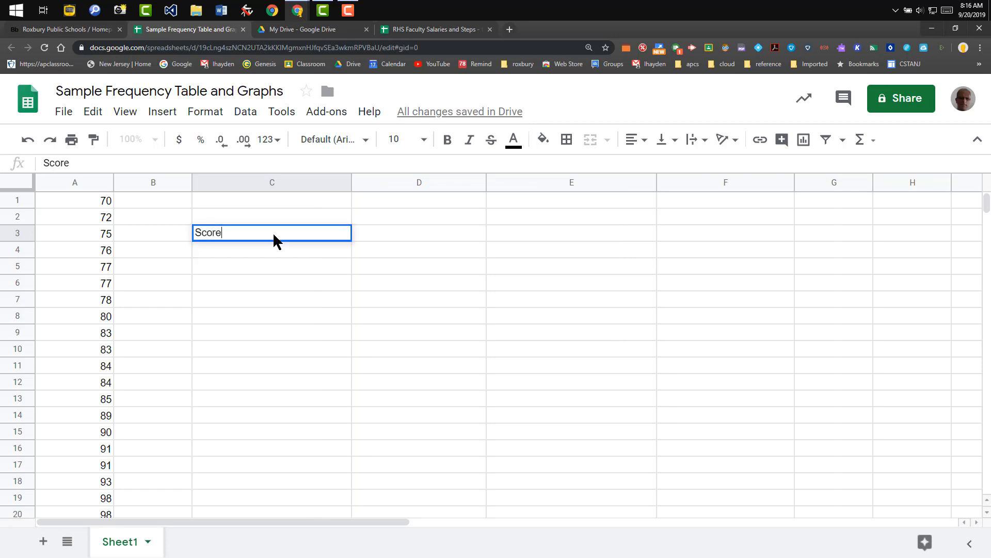
pyautogui.write('Range')
pyautogui.press('Tab')
pyautogui.write('Frequency')
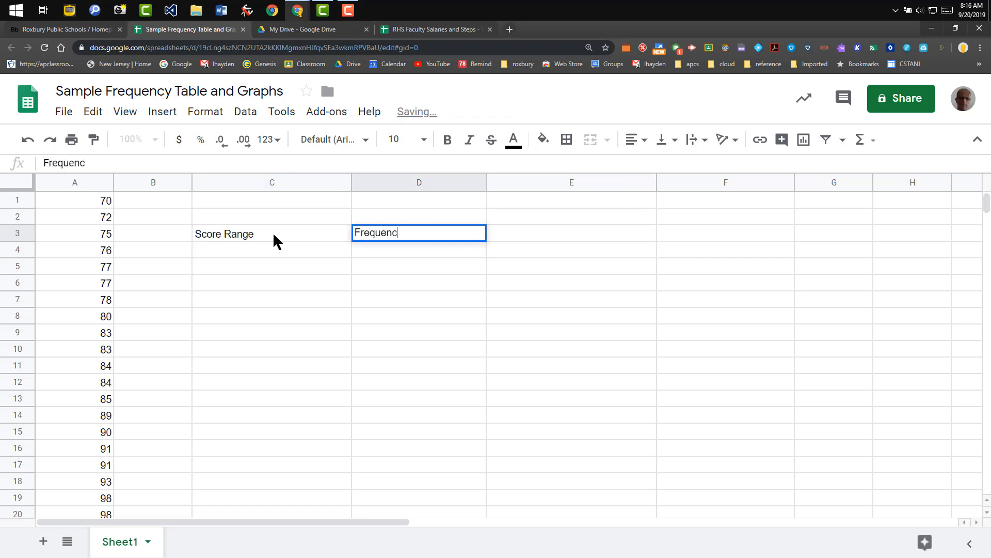
pyautogui.press('Tab')
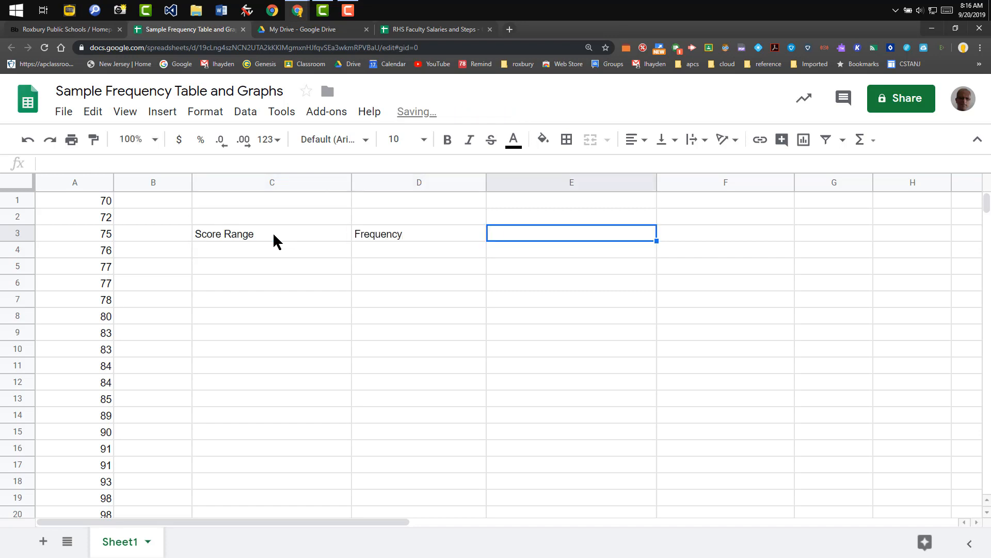
# Enter the headers "Relative Frequency (Decimal)" in E3 and "Relative Frequency (%)" in F3
pyautogui.write('Rel')
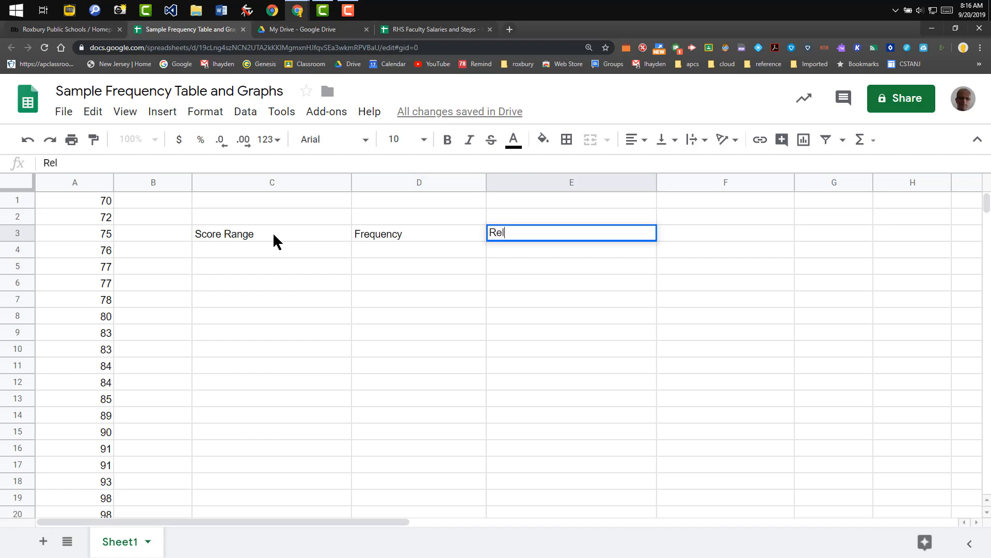
pyautogui.write('ative Frequency (')
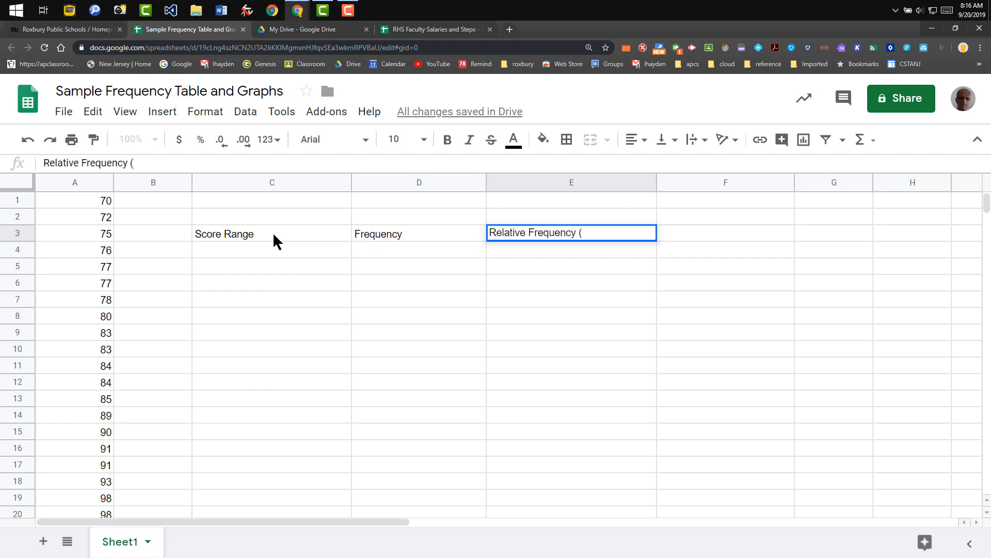
pyautogui.write('Decimal)')
pyautogui.press('Tab')
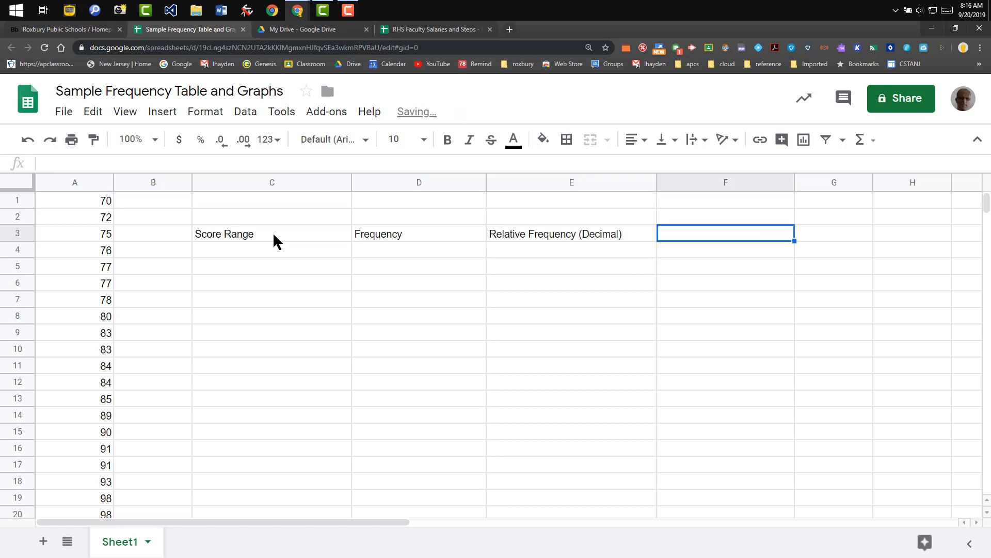
pyautogui.write('Relative ')
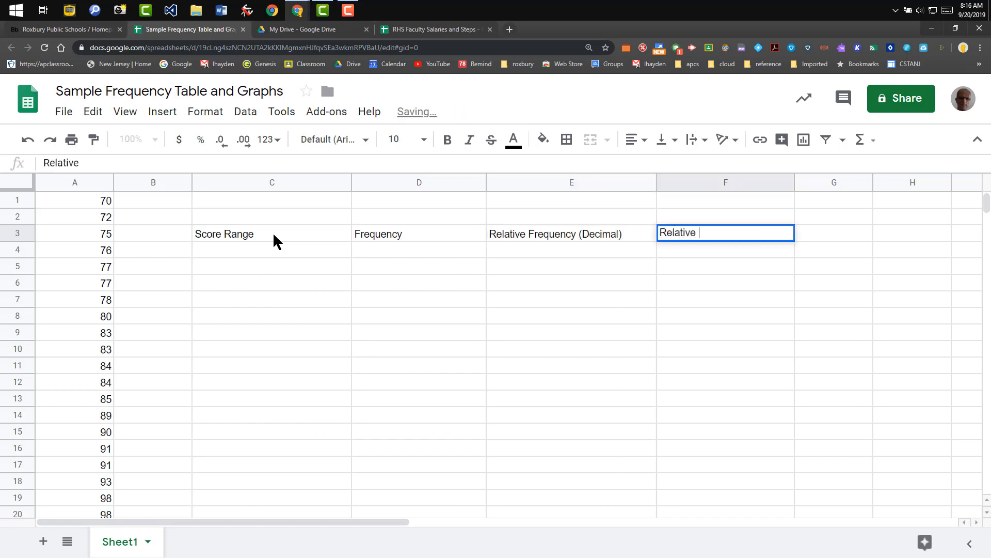
pyautogui.write('Frequency (')
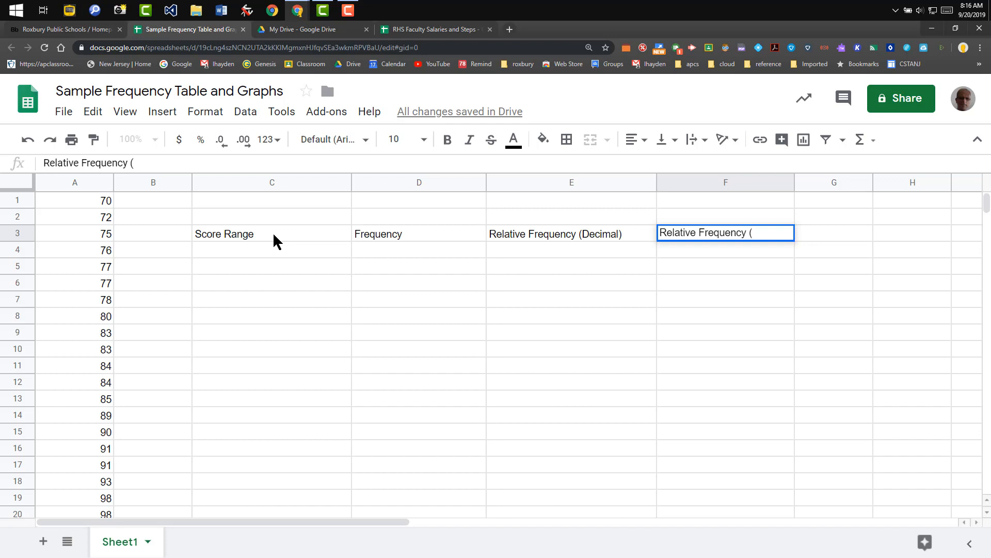
pyautogui.write('%)')
pyautogui.press('Tab')
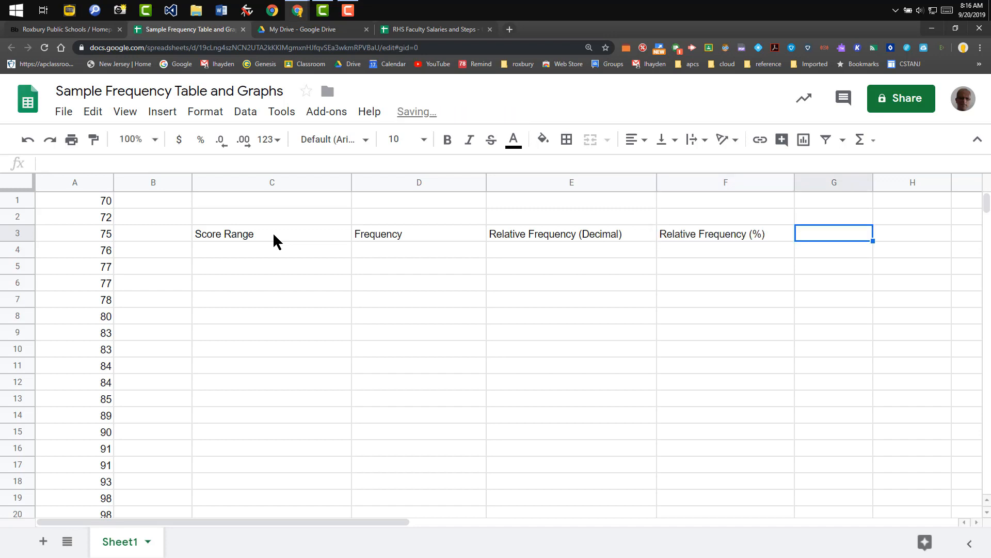
# Enter the header "Percentile" in G3 and narrow column C
pyautogui.write('Percentile')
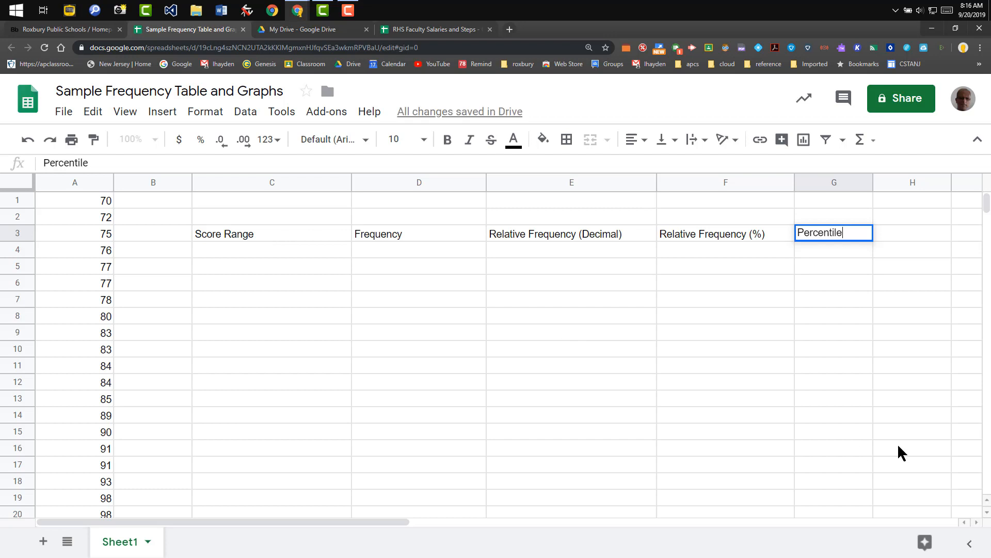
pyautogui.moveTo(351, 182); pyautogui.dragTo(308, 214)
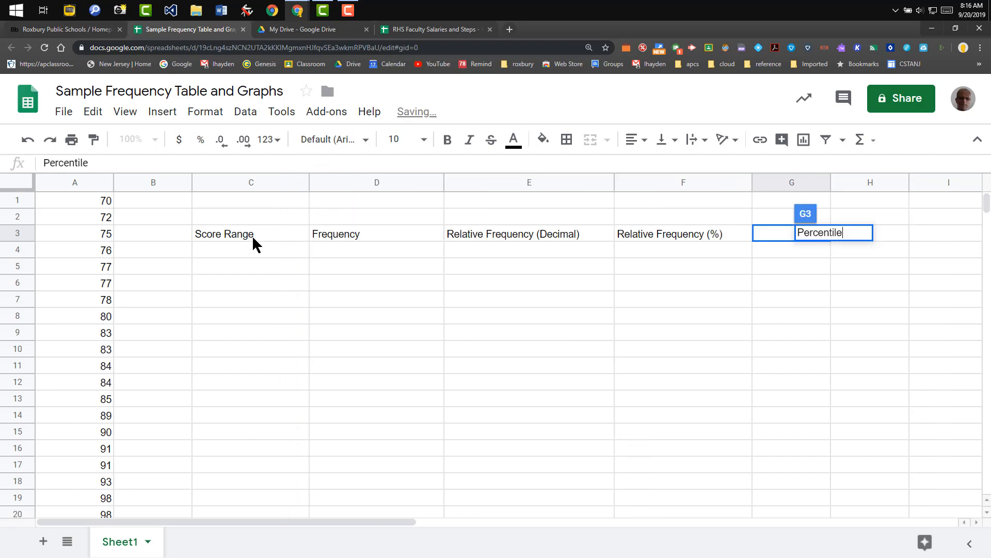
pyautogui.click(718, 364)
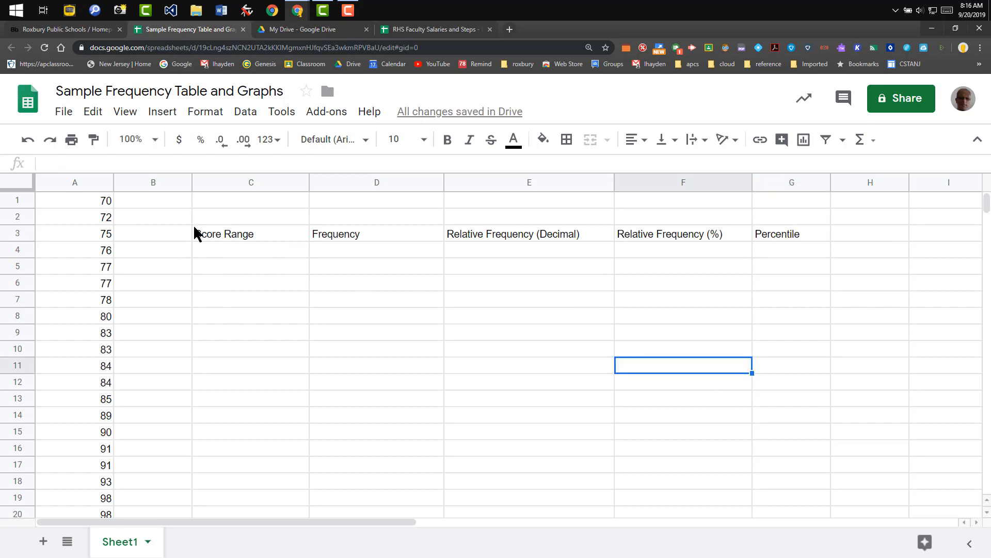
# Apply borders to all cells of the frequency table range C3:G6
pyautogui.moveTo(195, 230); pyautogui.dragTo(808, 284)
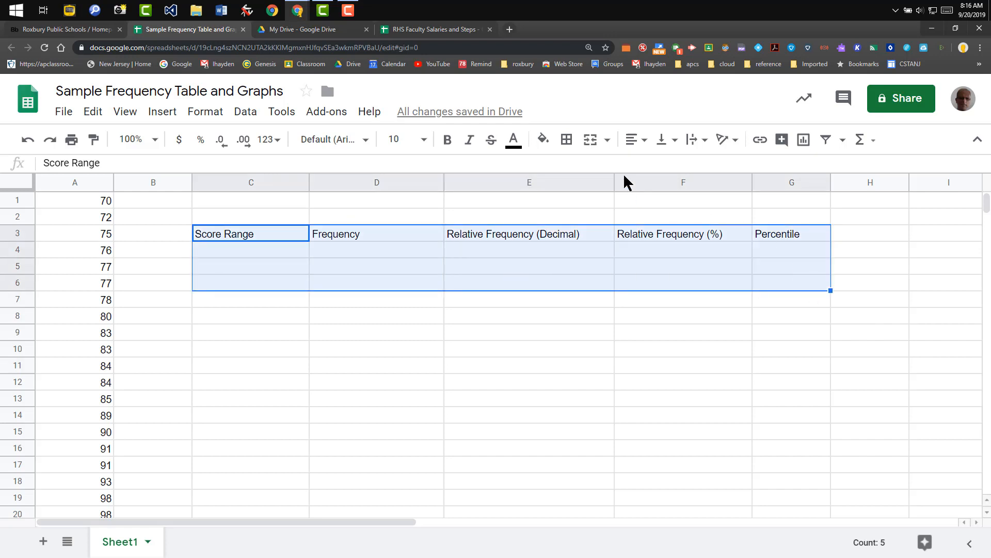
pyautogui.click(567, 138)
pyautogui.click(572, 168)
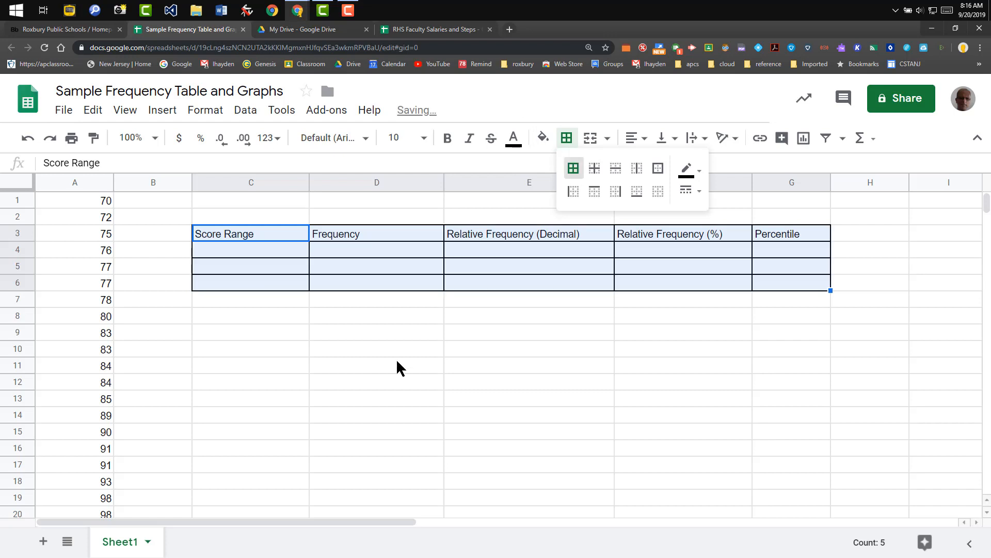
pyautogui.click(395, 358)
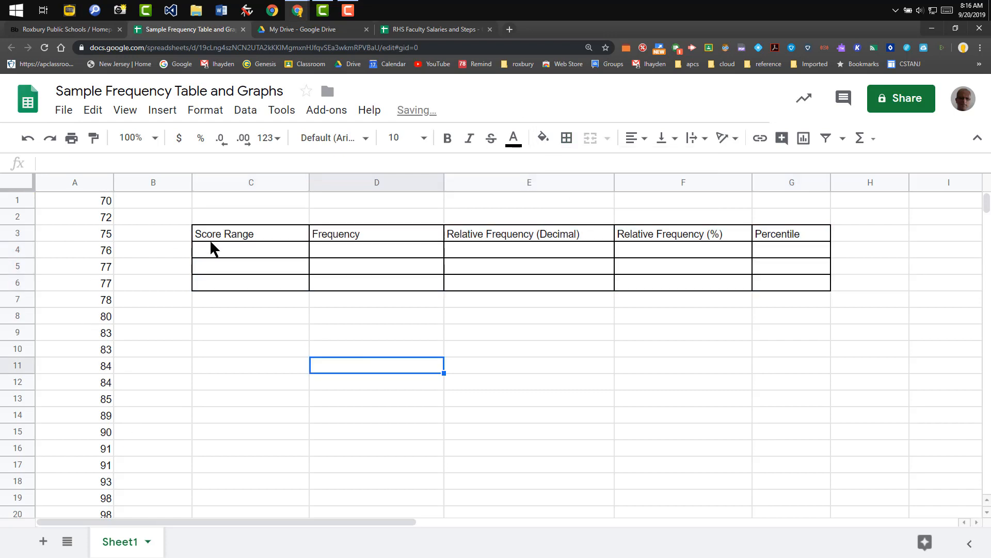
# Enter the score range 70-79 in C4 with a frequency of 7 in D4
pyautogui.click(233, 251)
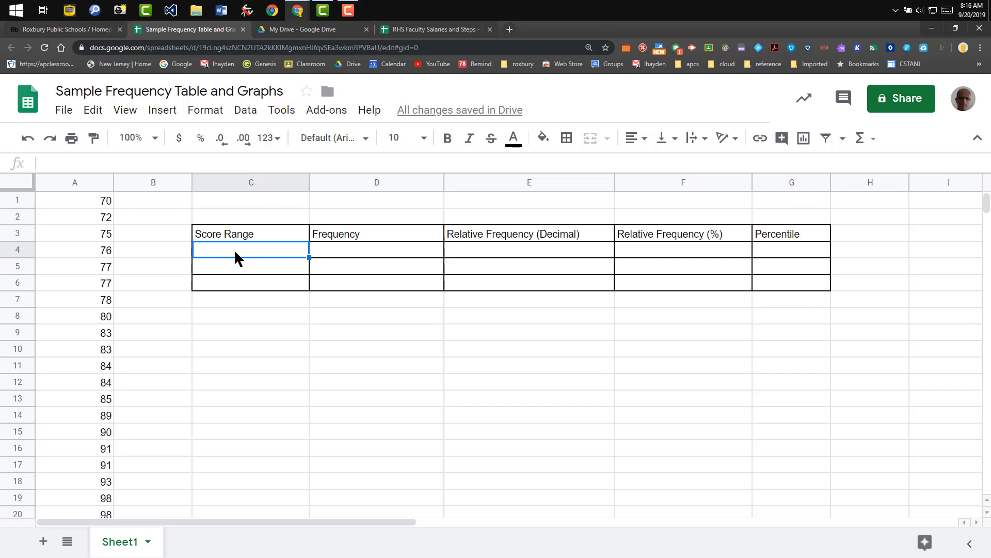
pyautogui.write('70-79')
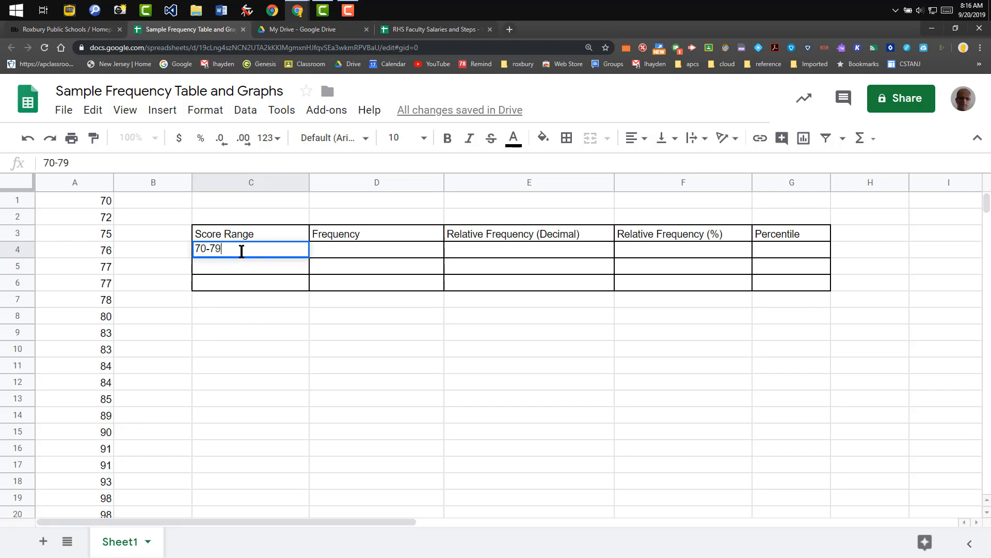
pyautogui.click(349, 250)
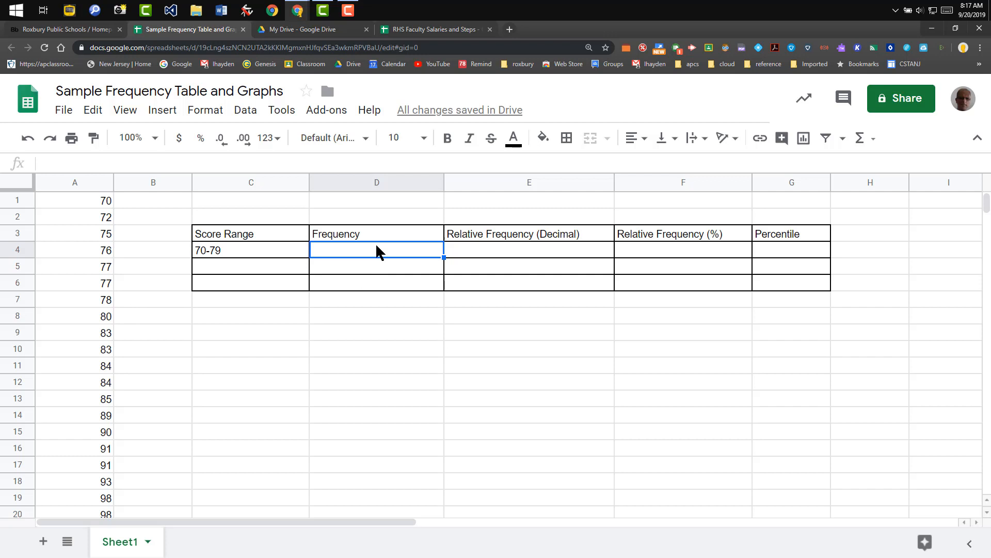
pyautogui.write('7')
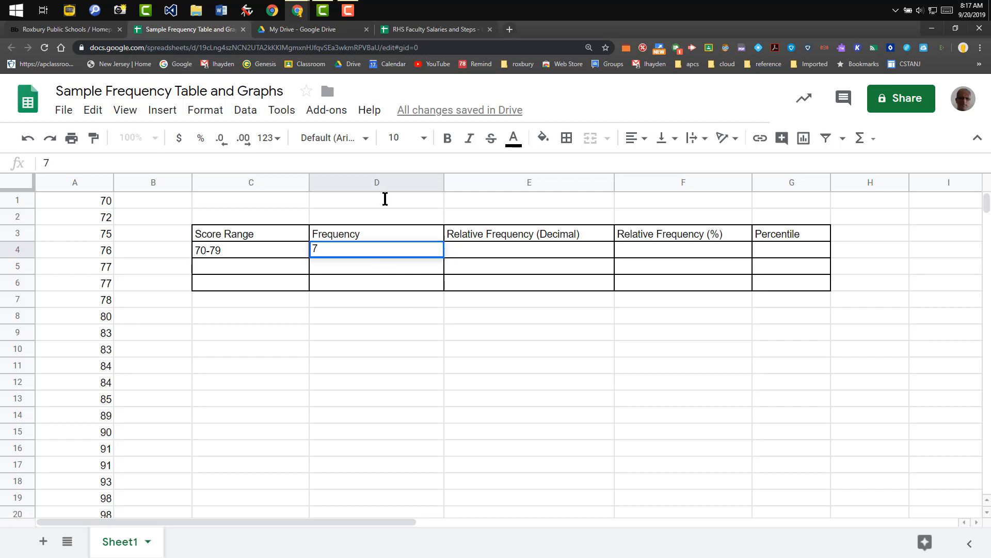
# Change the header in D3 to "Frequency (How Many)"
pyautogui.click(377, 234)
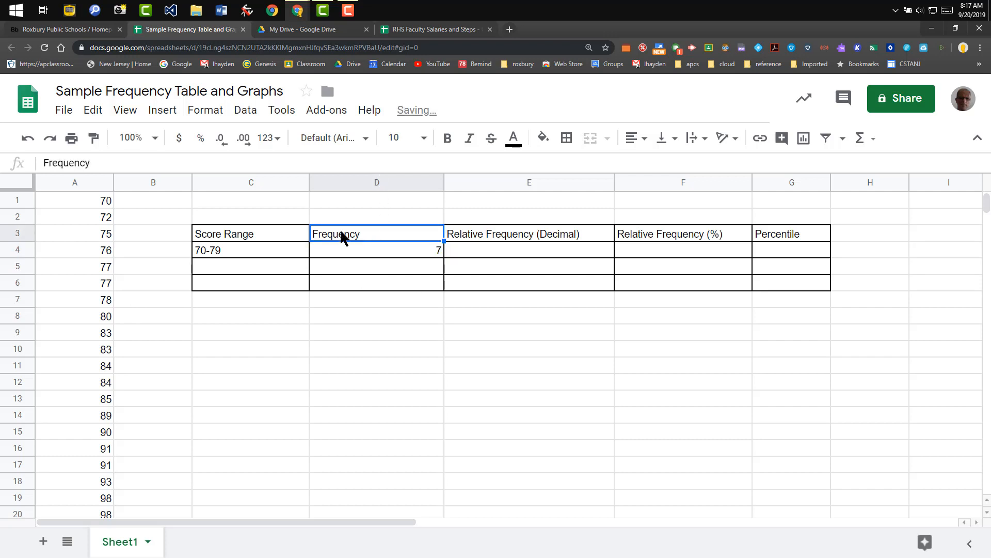
pyautogui.click(115, 162)
pyautogui.write('(')
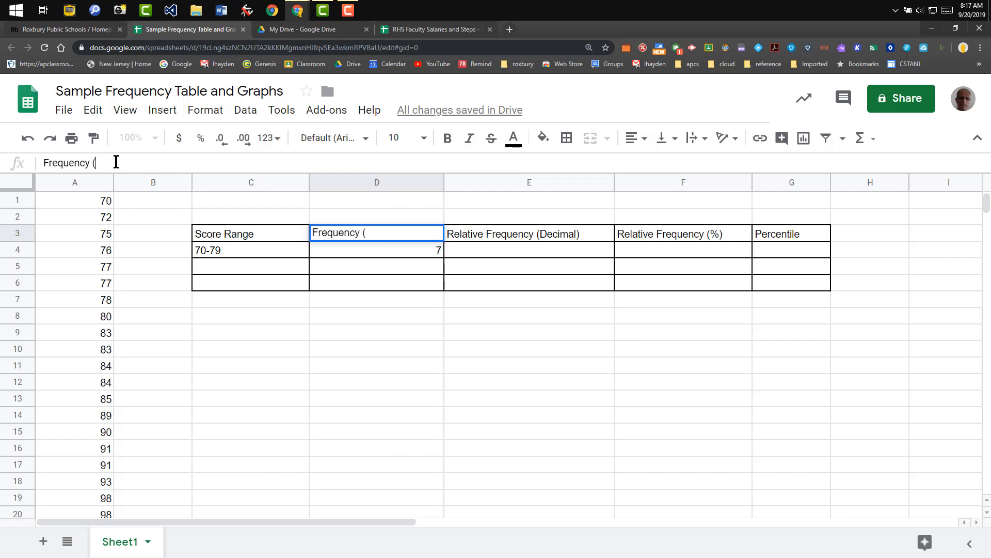
pyautogui.write('How Many)')
pyautogui.press('Return')
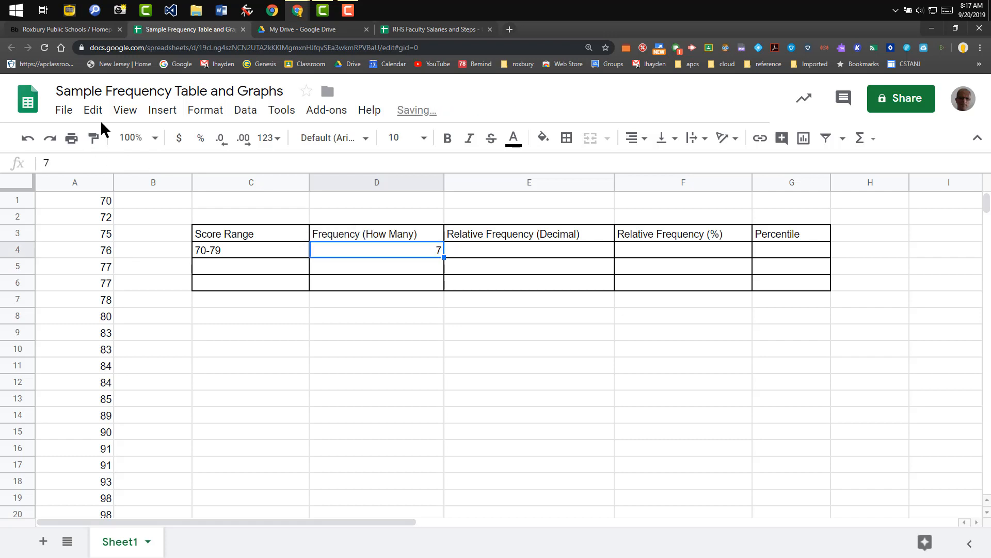
# Enter the score range 80-89 in C5 with a frequency of 7 in D5
pyautogui.click(277, 269)
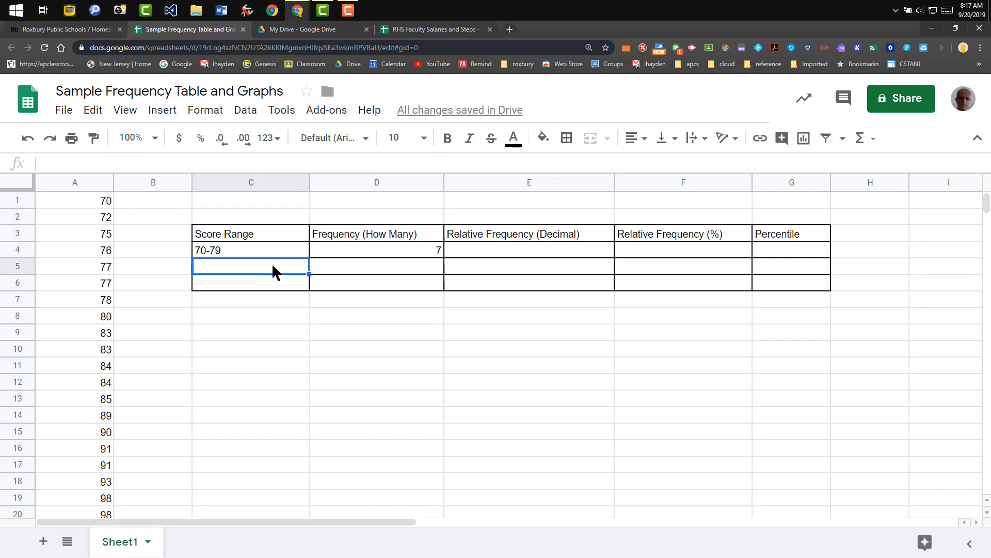
pyautogui.write('80-89')
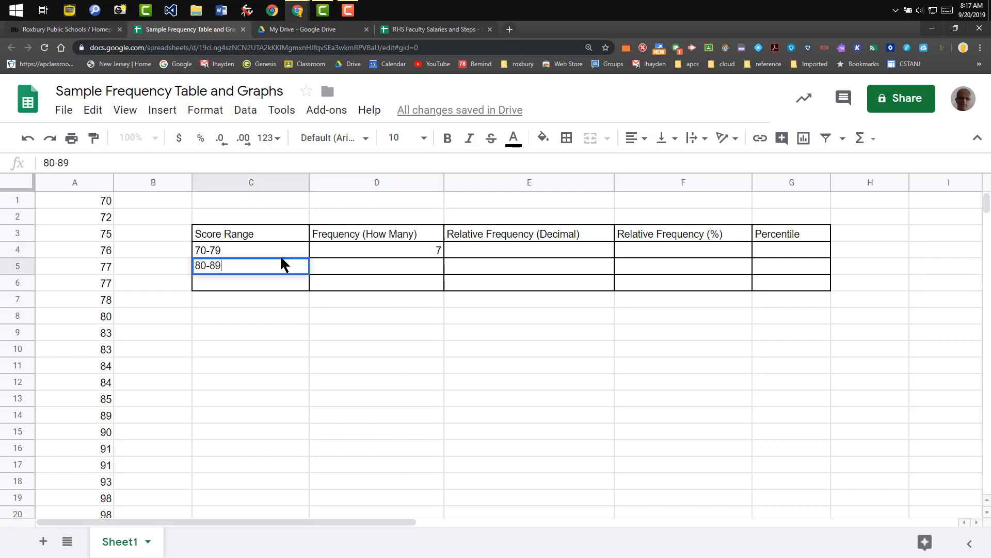
pyautogui.click(363, 272)
pyautogui.scroll(-1, 63, 450)
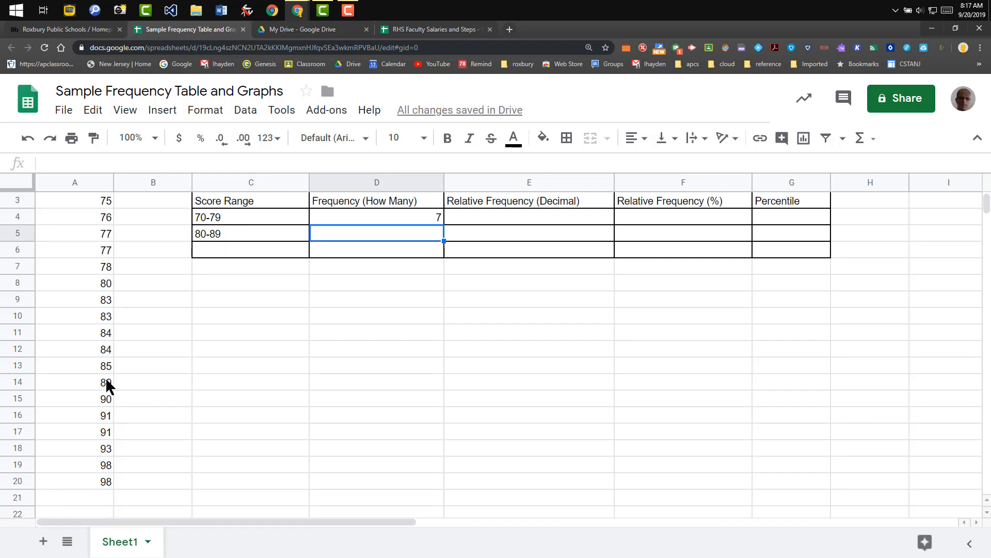
pyautogui.write('7')
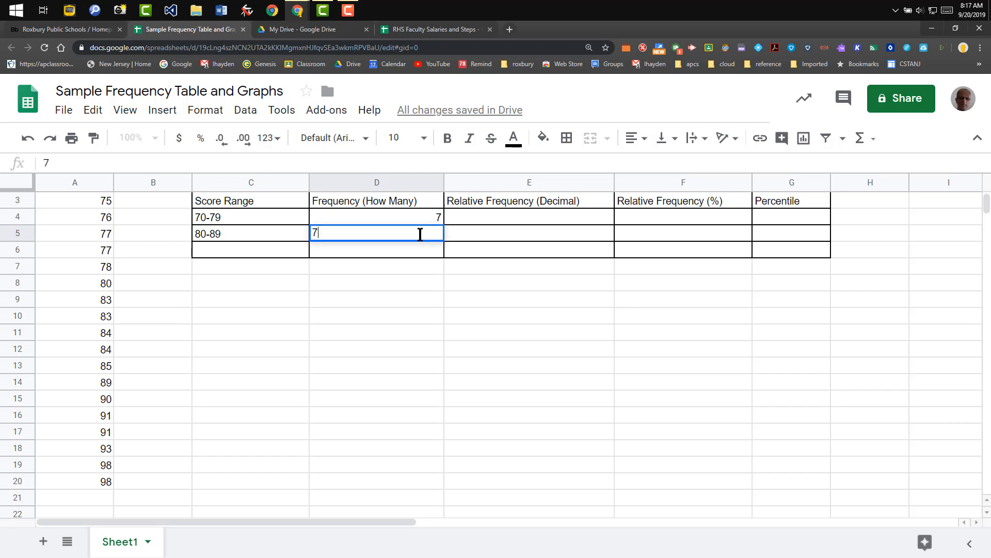
# Enter the score range 90-99 in C6 with a frequency of 6 in D6
pyautogui.click(508, 237)
pyautogui.click(209, 255)
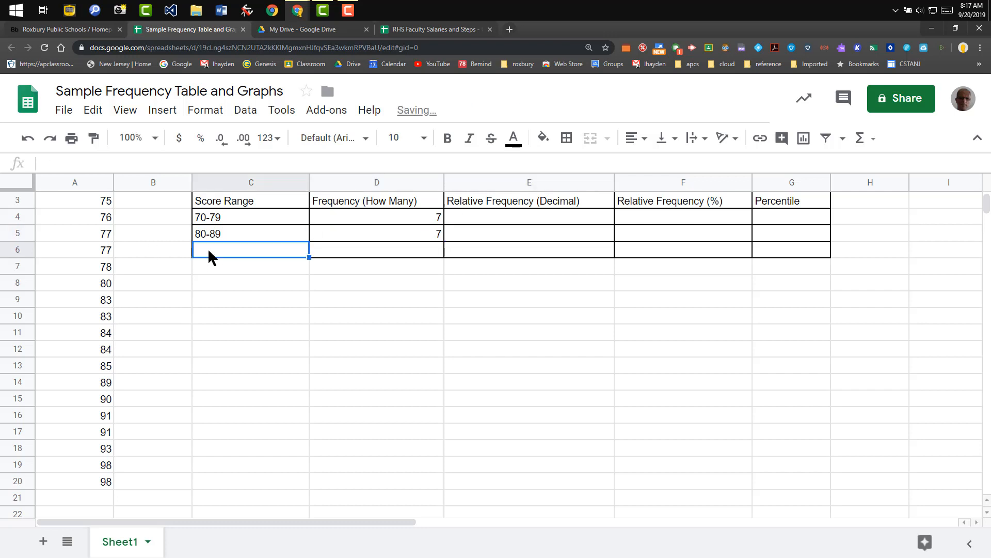
pyautogui.write('90')
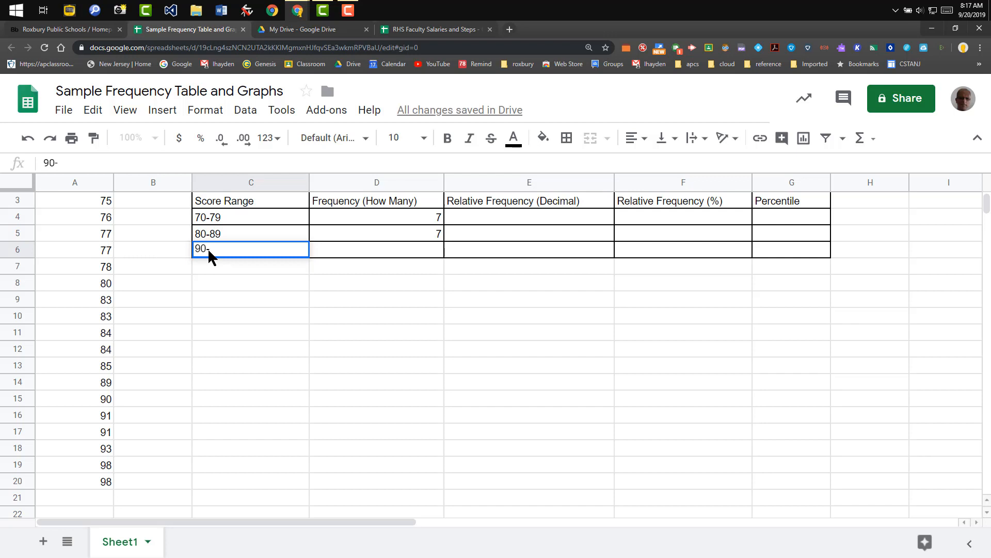
pyautogui.write('-99')
pyautogui.click(399, 243)
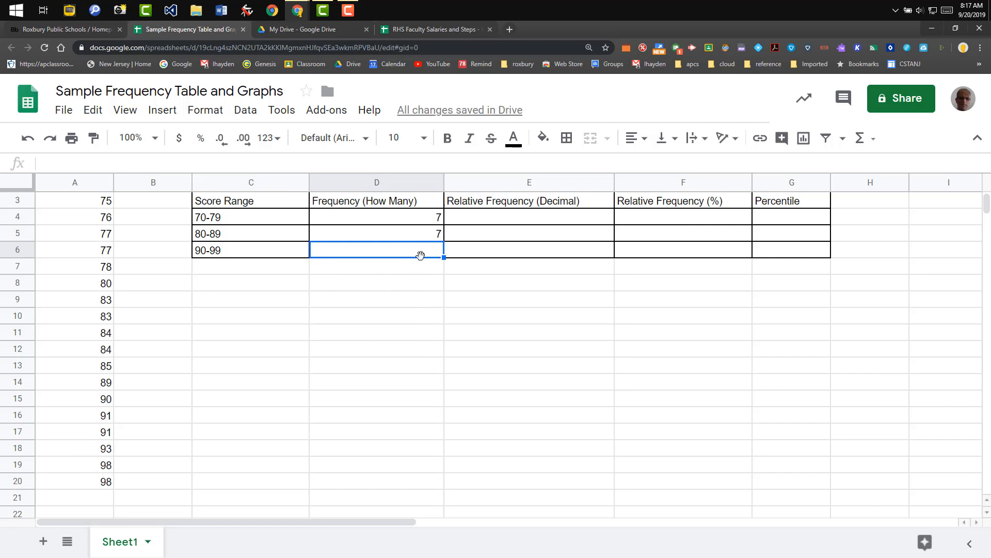
pyautogui.write('6')
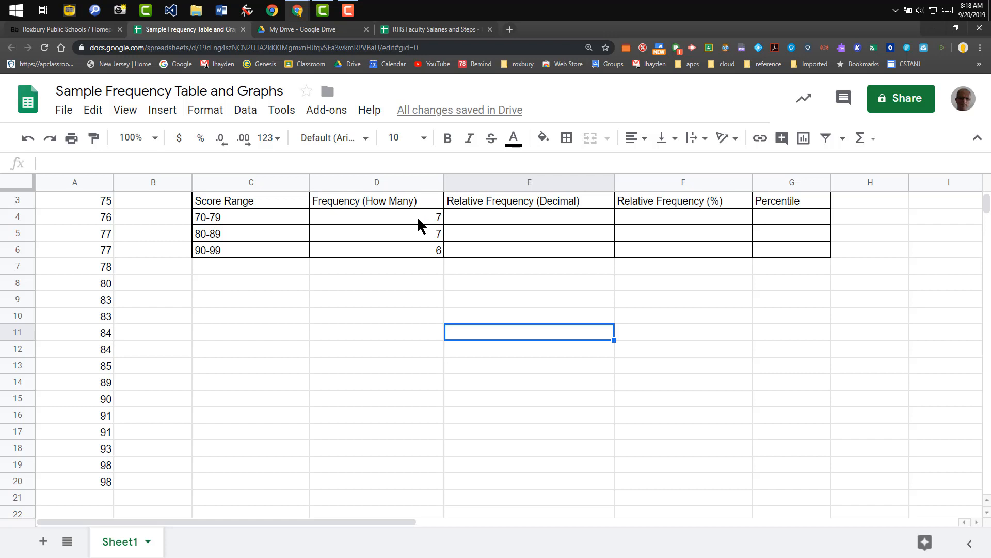
# Calculate the decimal relative frequency of the 70-79 range in E4 with the formula =7/20
pyautogui.click(100, 482)
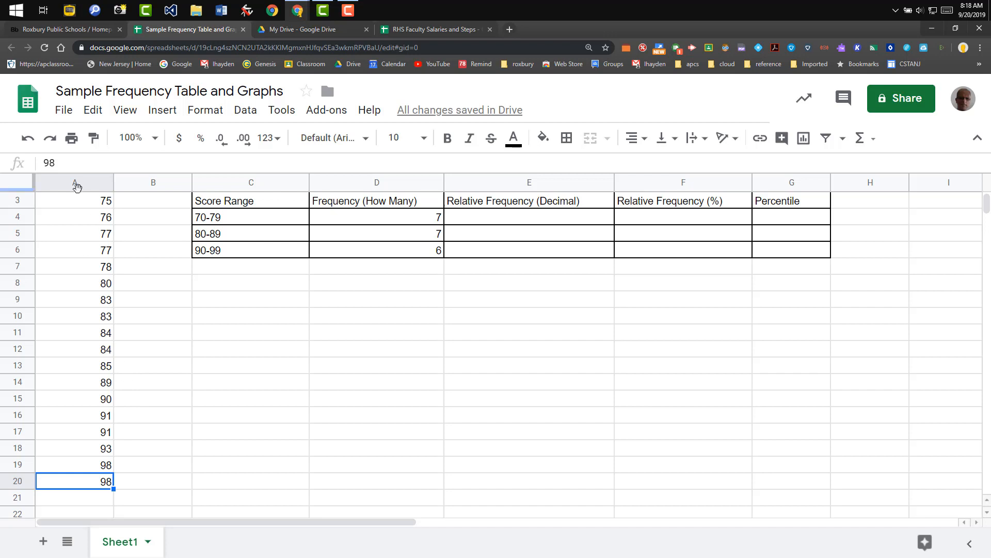
pyautogui.scroll(1, 435, 369)
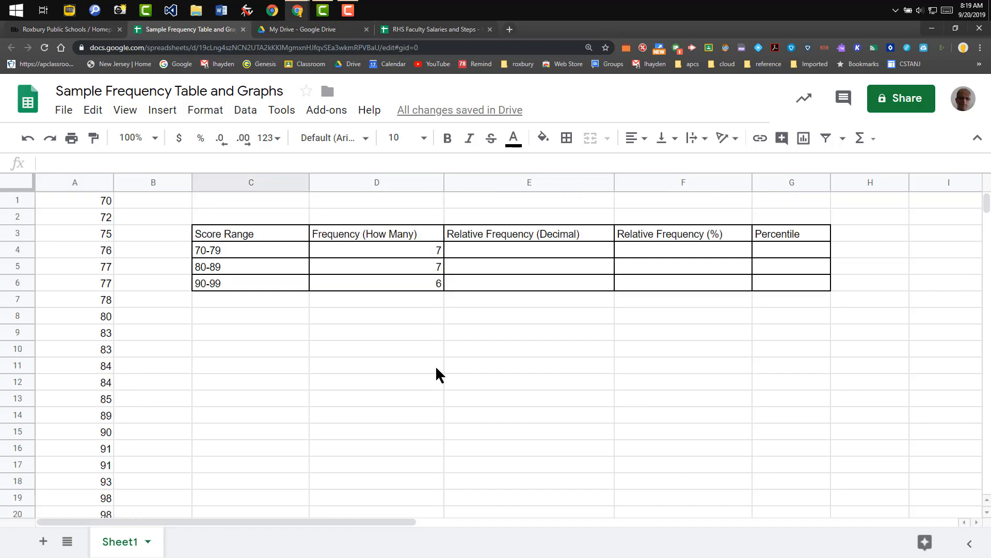
pyautogui.scroll(-2, 82, 206)
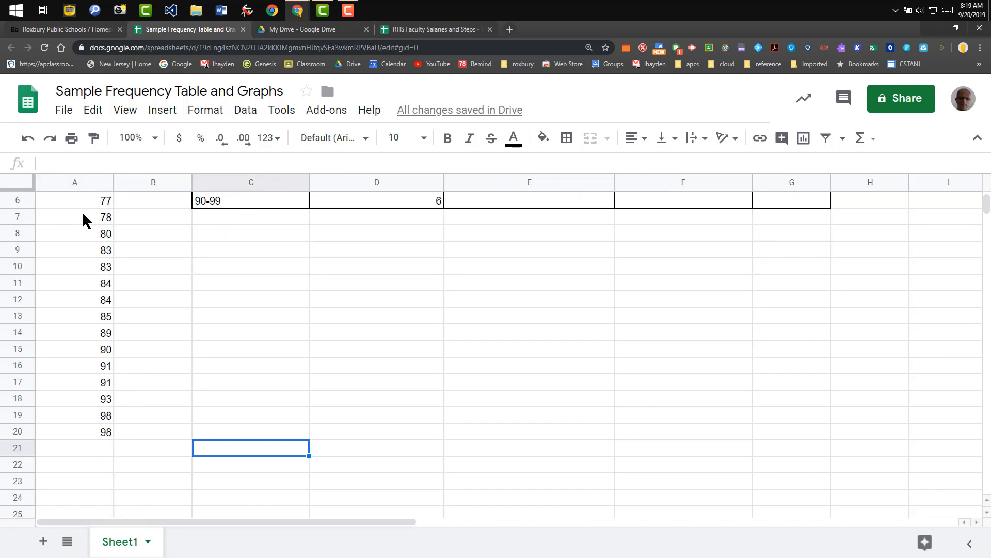
pyautogui.scroll(2, 83, 212)
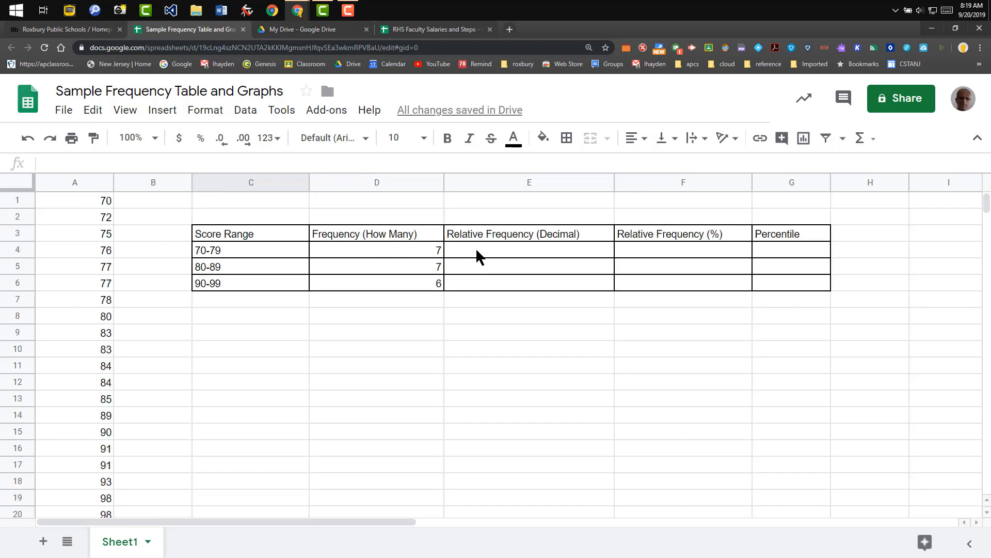
pyautogui.doubleClick(475, 248)
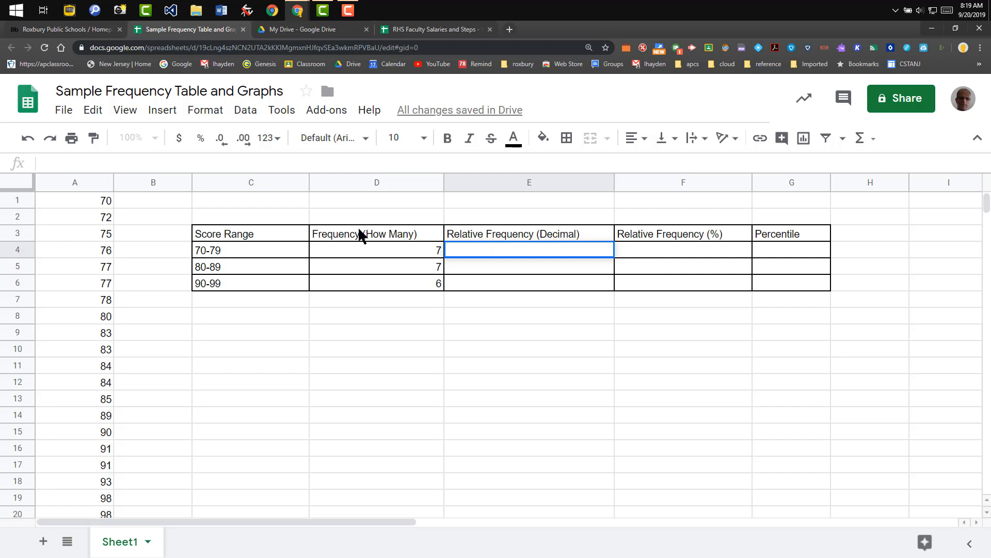
pyautogui.write('=')
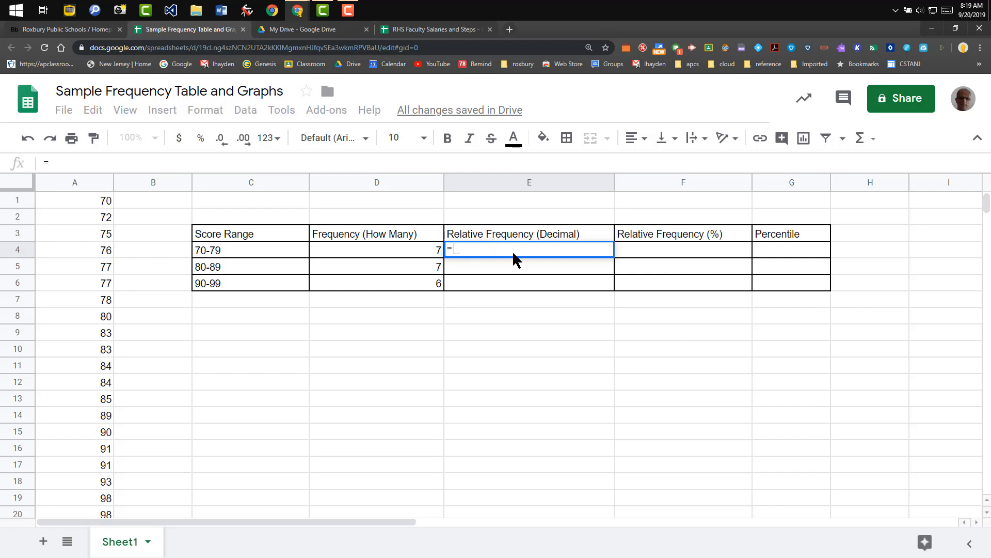
pyautogui.write('7/20')
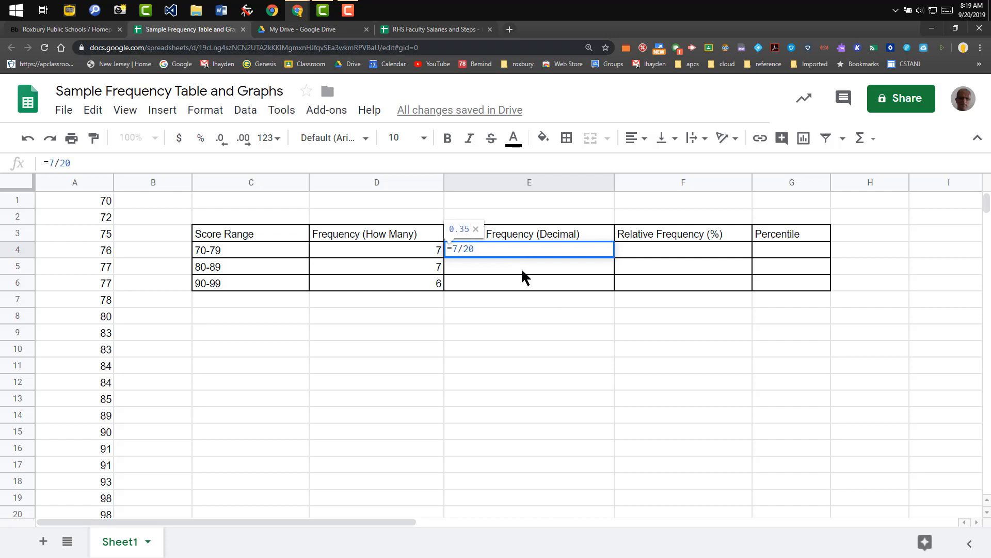
pyautogui.press('Return')
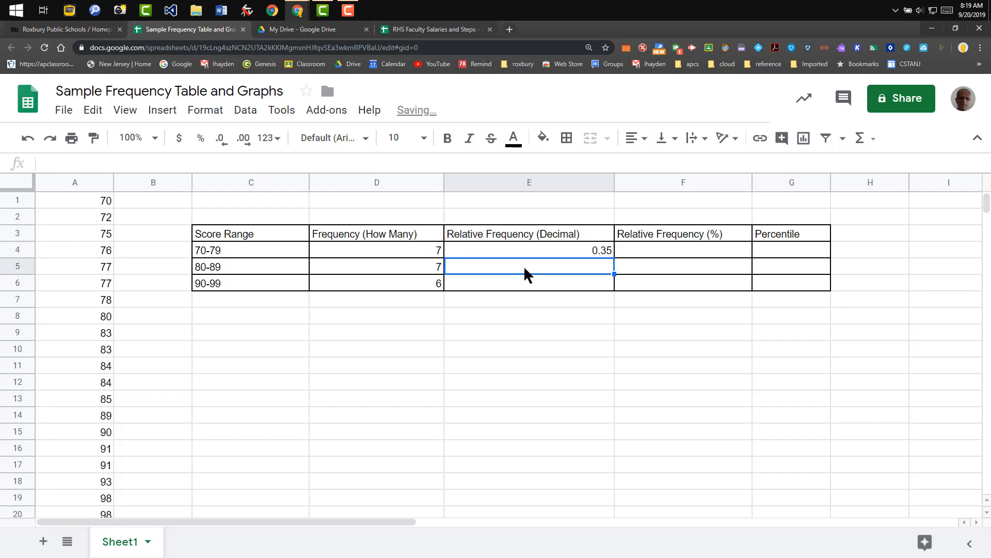
# Calculate the remaining decimal relative frequencies with =7/20 in E5 and =6/20 in E6
pyautogui.write('=7')
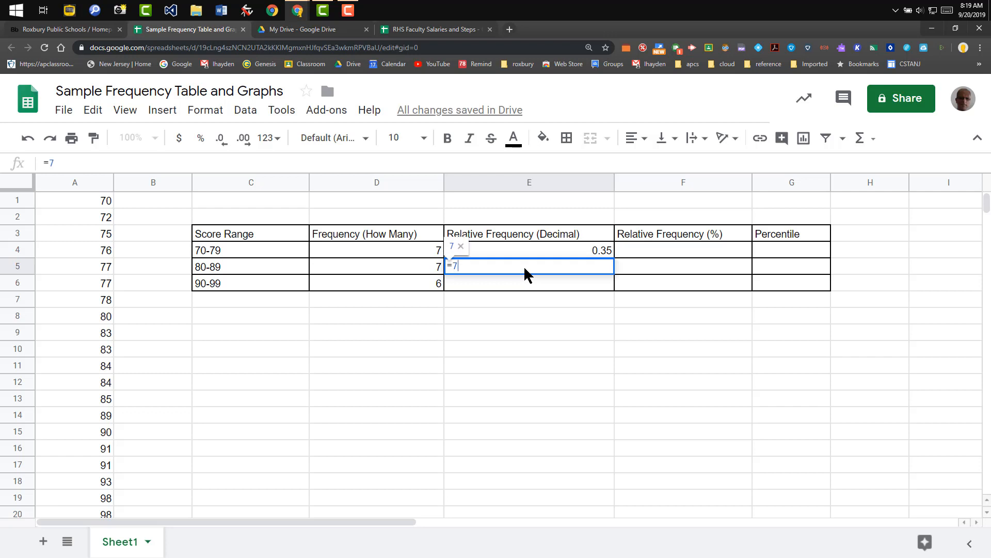
pyautogui.write('/20')
pyautogui.press('Return')
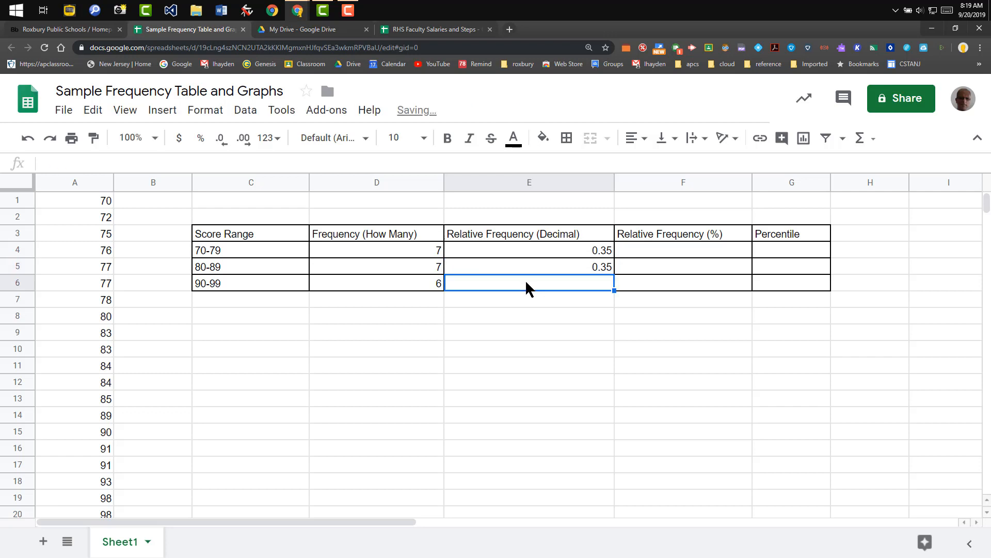
pyautogui.write('=6/2')
pyautogui.write('0.3')
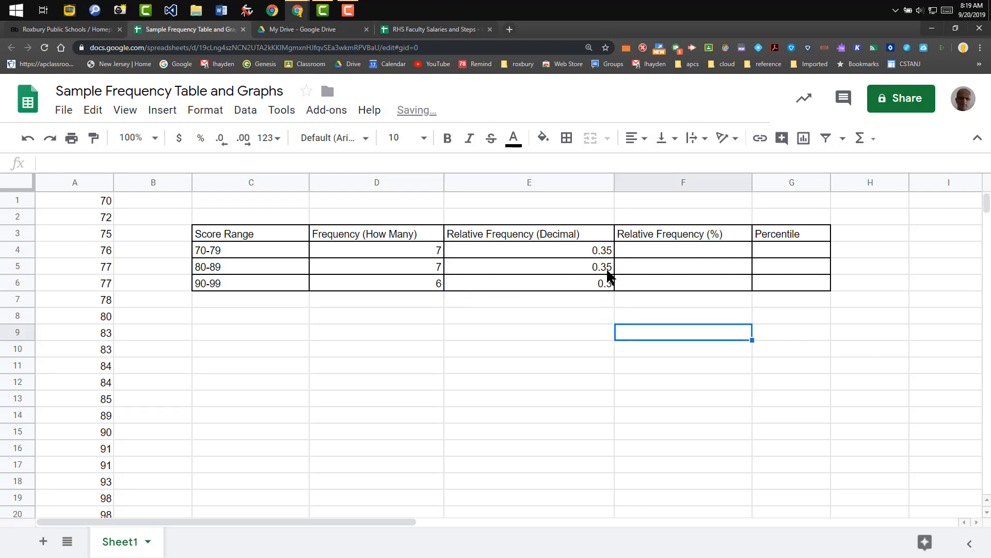
# Calculate the percentage relative frequency of the 70-79 range in F4 with the formula =E4*100
pyautogui.click(677, 253)
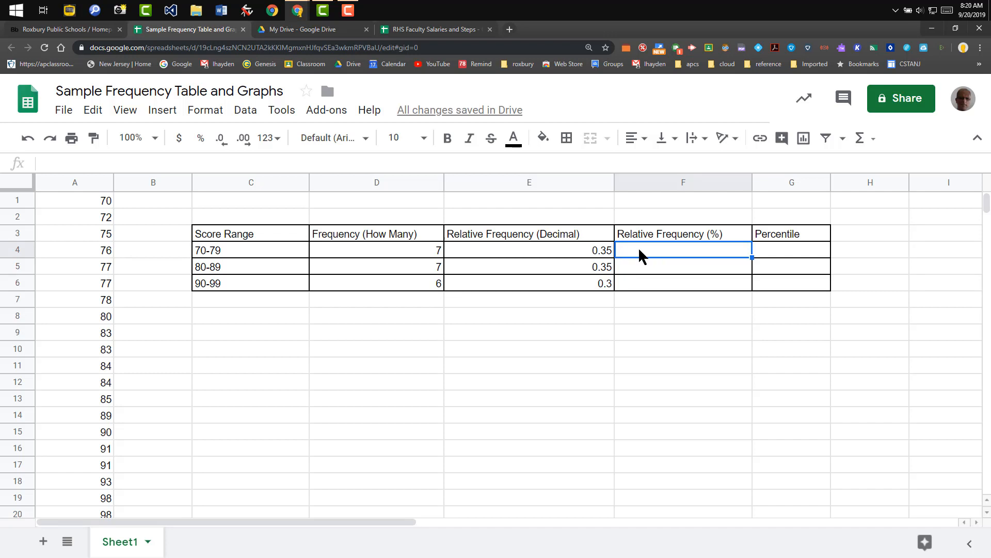
pyautogui.click(80, 163)
pyautogui.write('=')
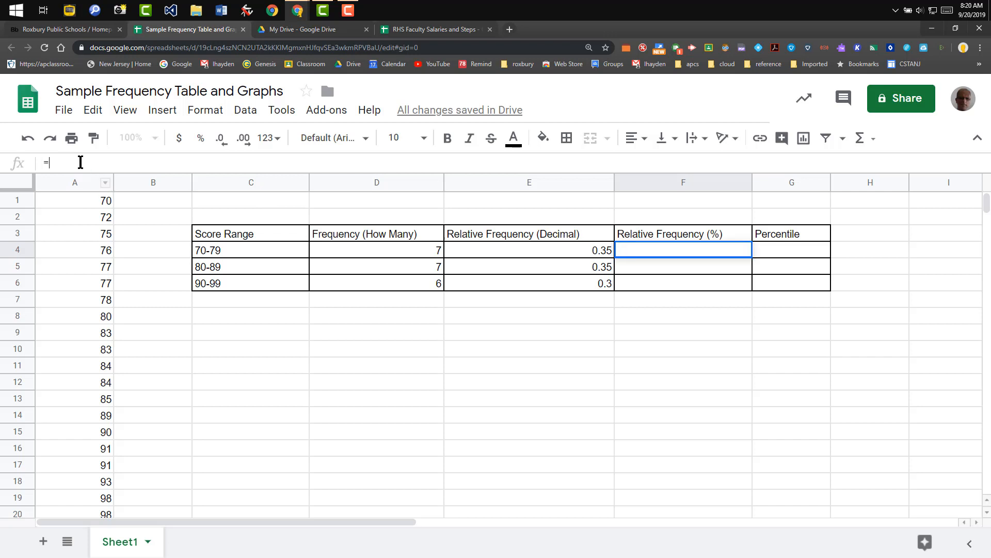
pyautogui.click(550, 250)
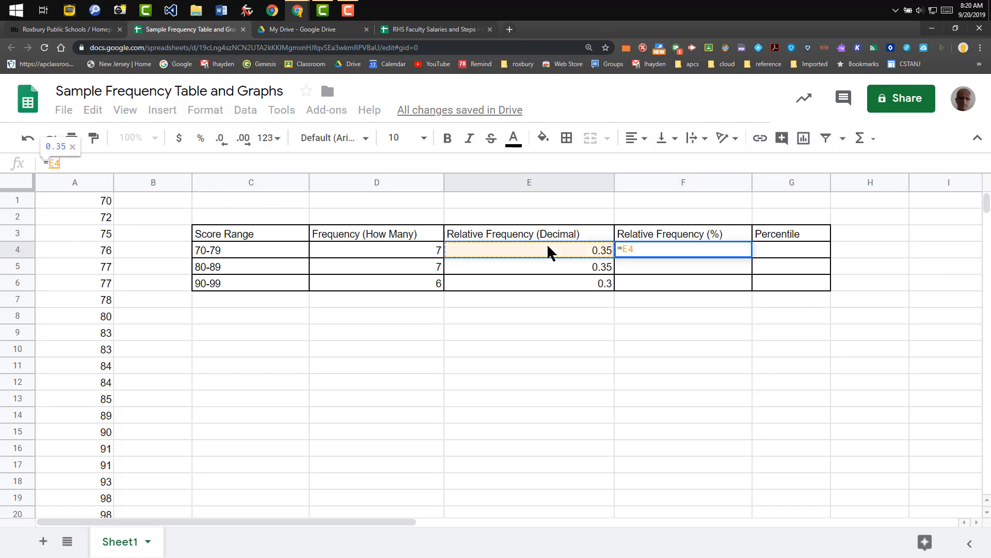
pyautogui.write('*100')
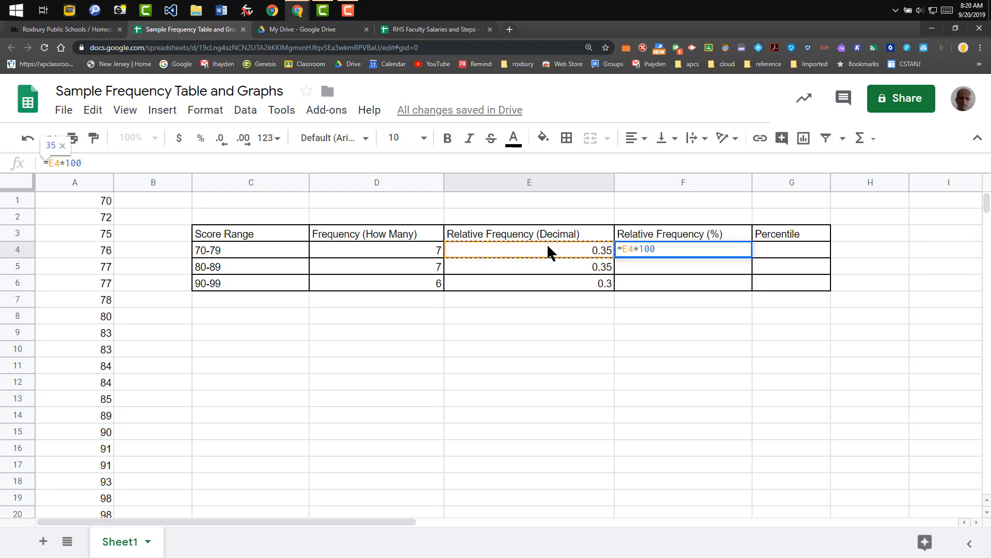
pyautogui.press('Return')
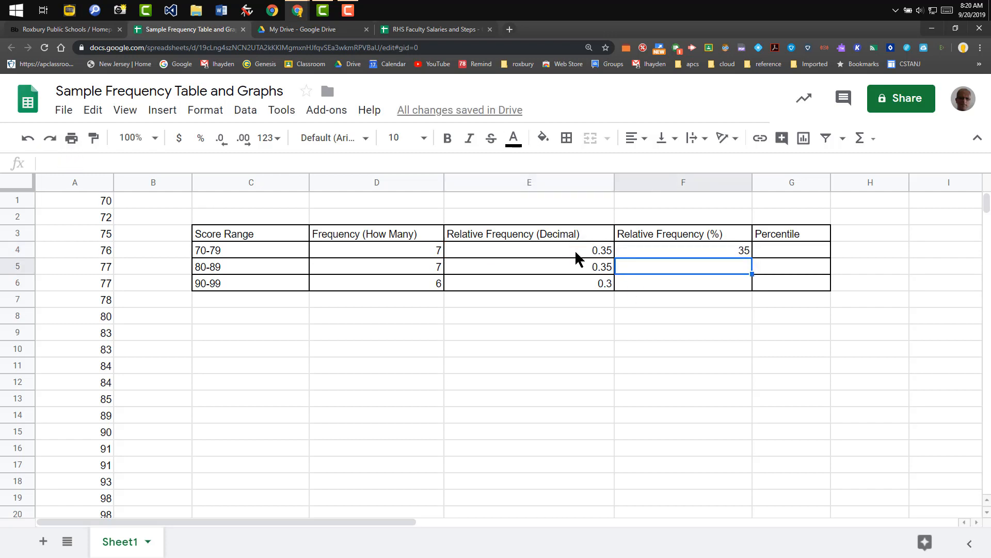
# Copy the percentage formula from F4 into F5:F6
pyautogui.click(725, 249)
pyautogui.rightClick(725, 249)
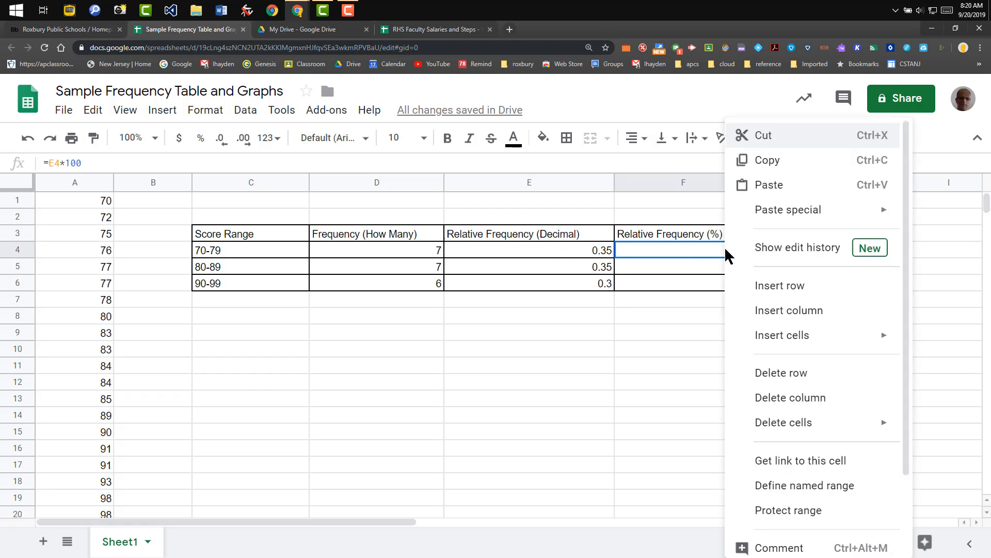
pyautogui.click(760, 161)
pyautogui.click(739, 267)
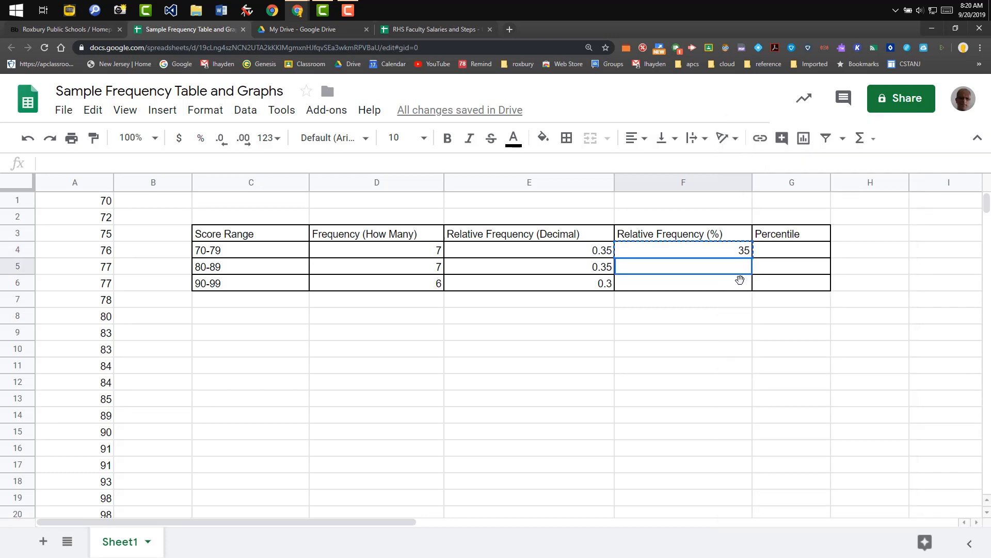
pyautogui.moveTo(739, 280); pyautogui.dragTo(739, 287)
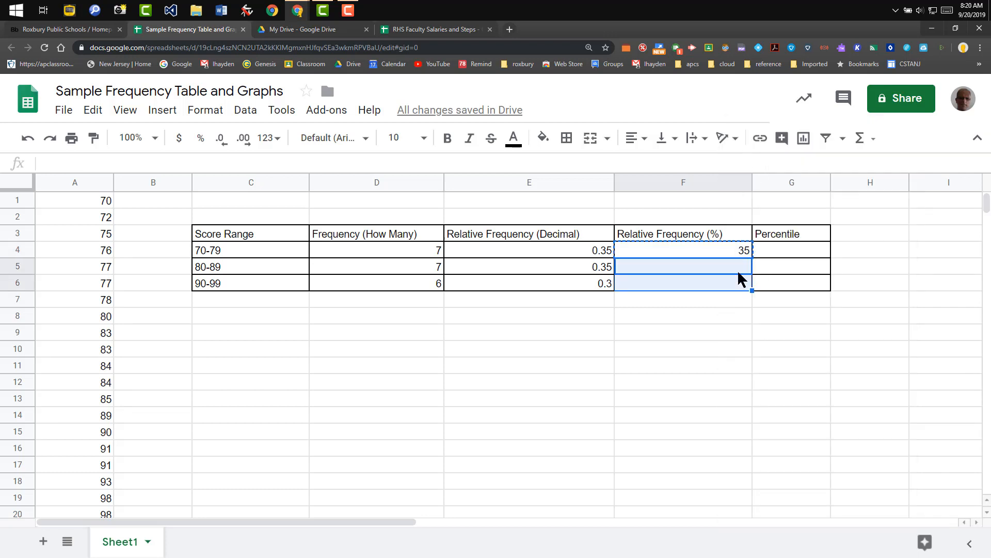
pyautogui.click(736, 262)
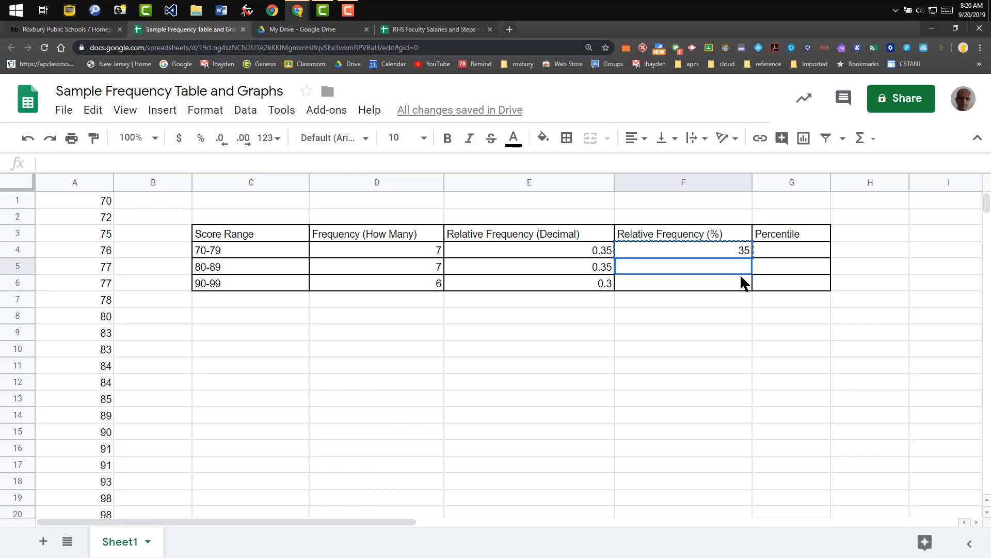
pyautogui.moveTo(739, 274); pyautogui.dragTo(740, 281)
pyautogui.rightClick(740, 279)
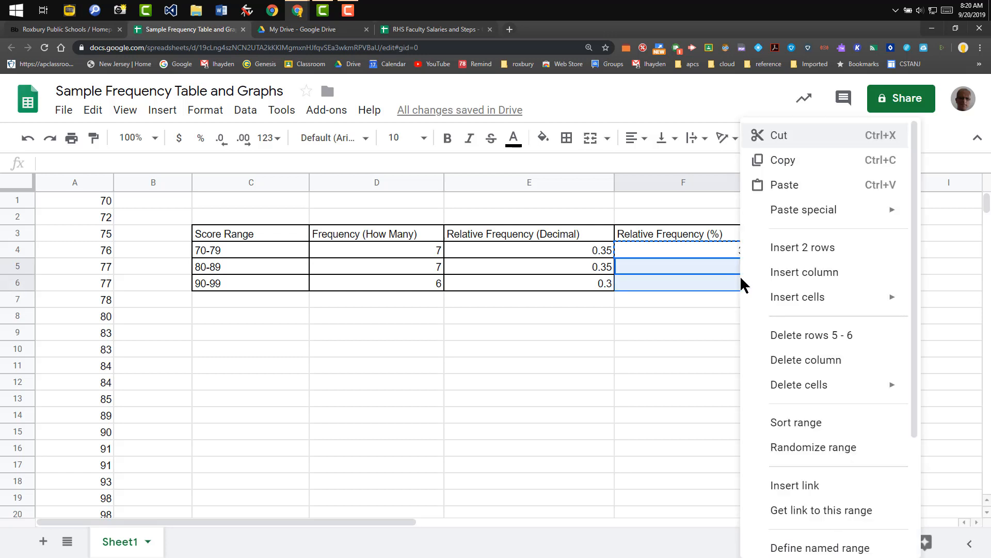
pyautogui.click(785, 187)
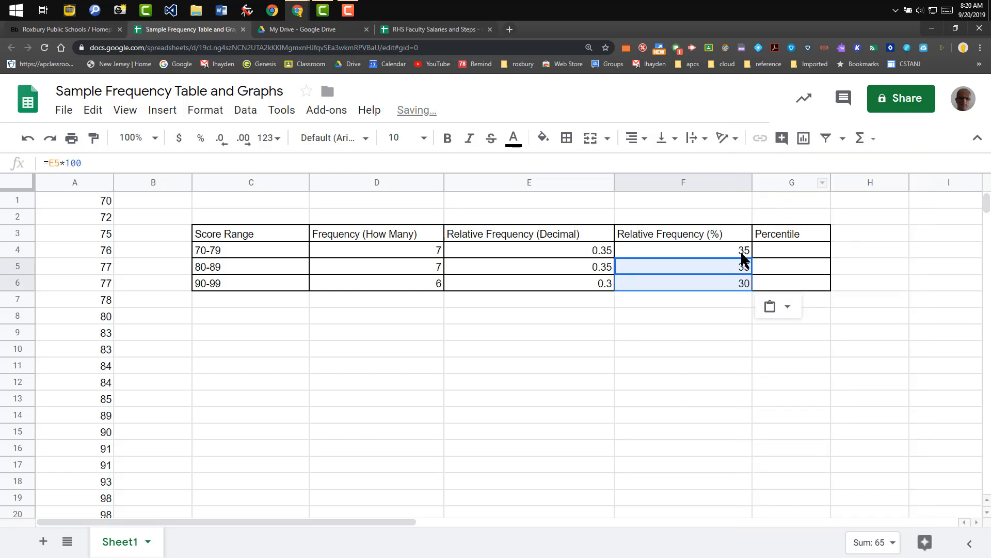
pyautogui.click(728, 345)
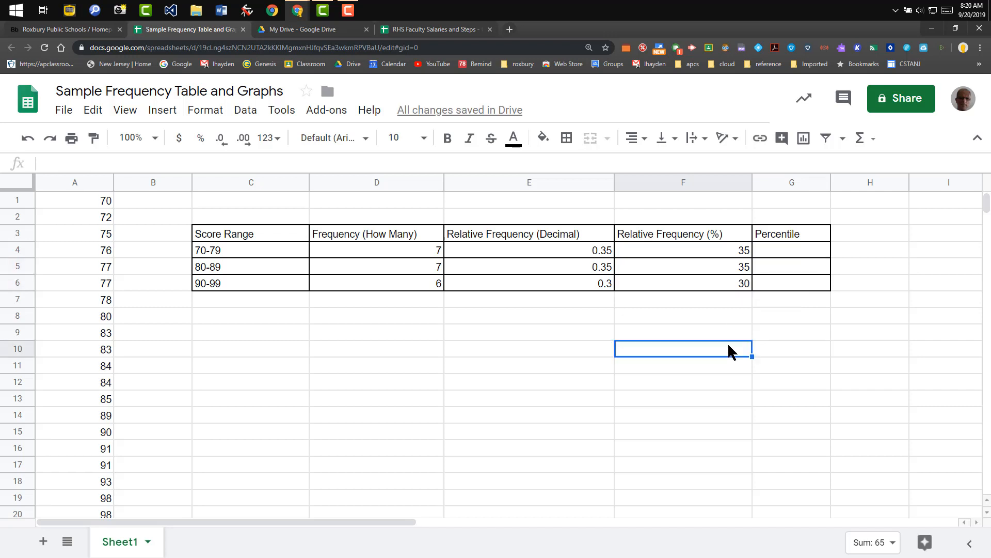
# Set the percentile of the 70-79 range in G4 with the formula =F4
pyautogui.click(774, 248)
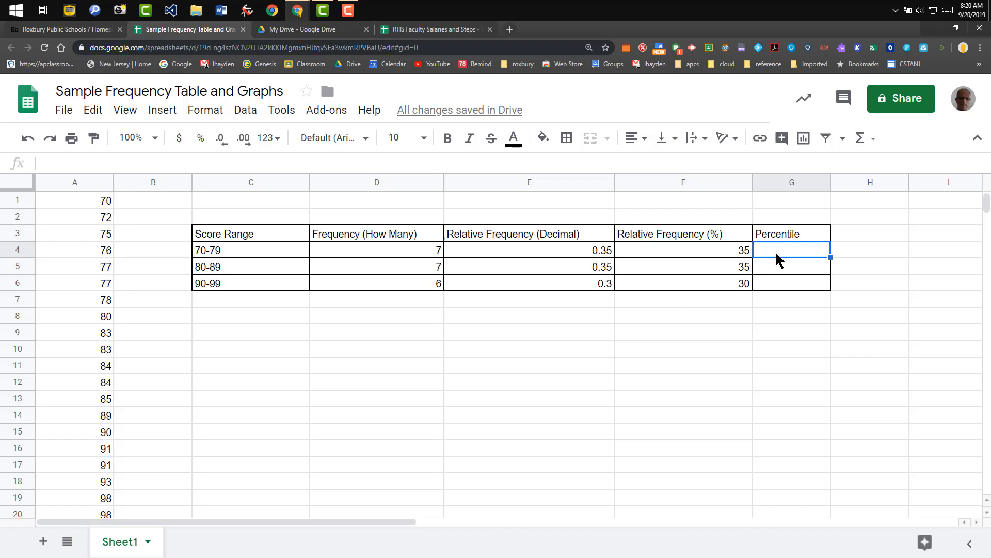
pyautogui.write('=')
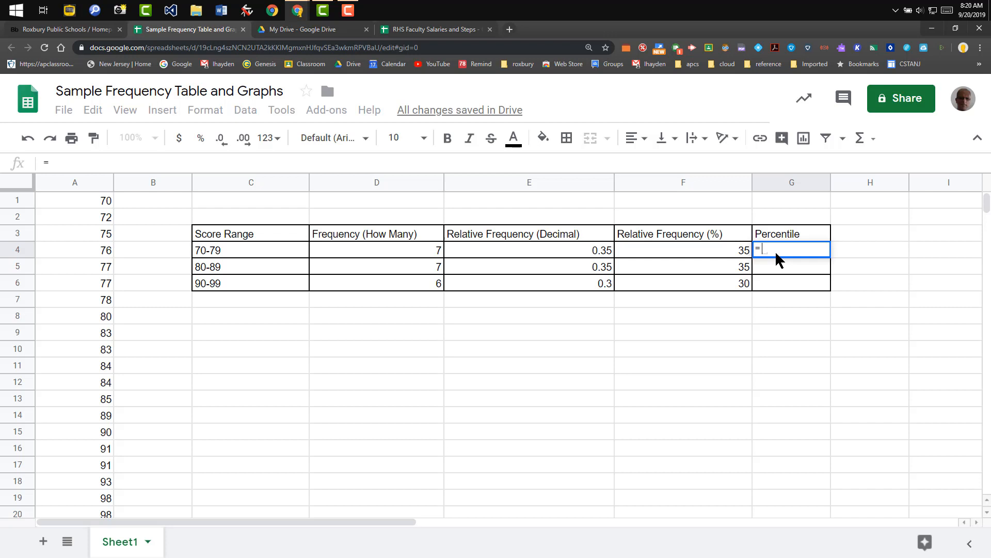
pyautogui.click(728, 249)
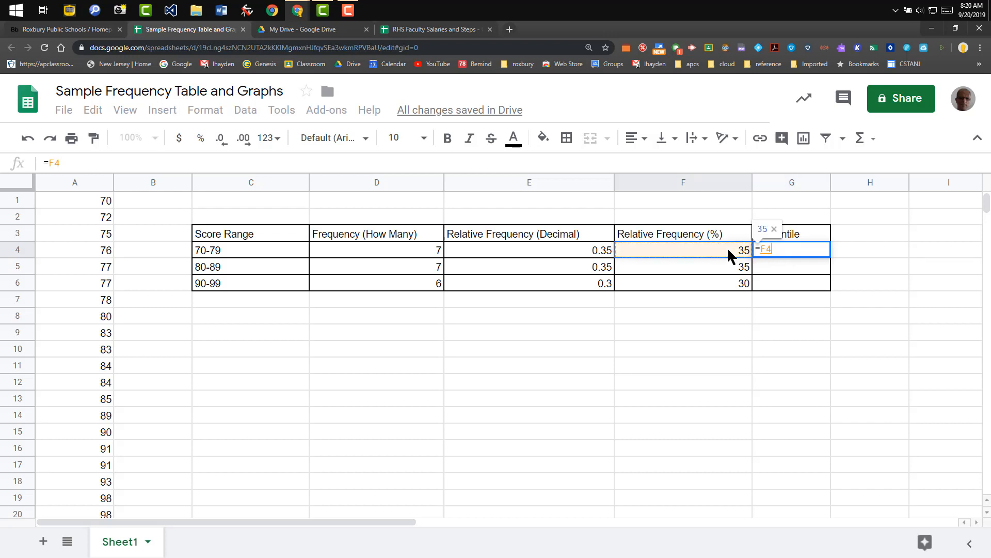
pyautogui.press('Return')
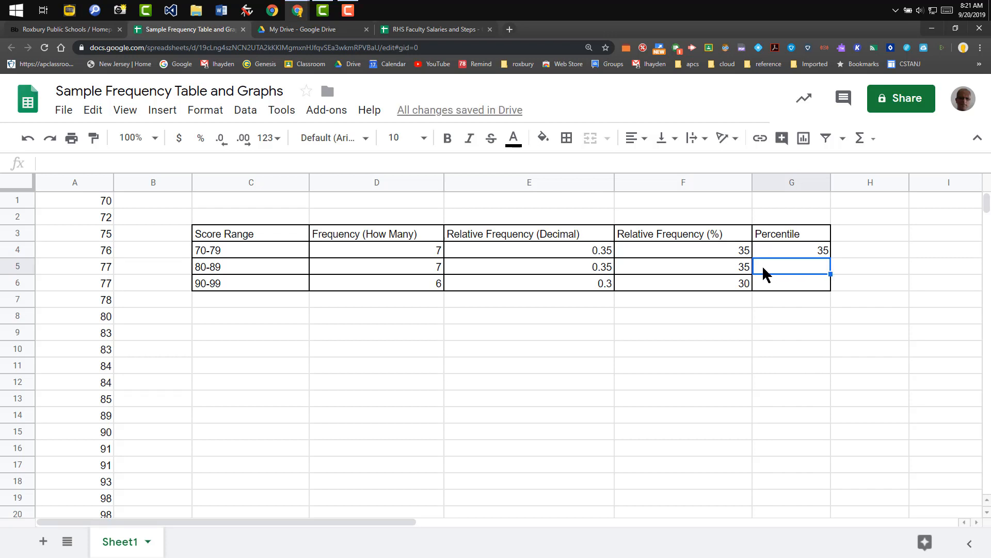
# Calculate the cumulative percentile of the 80-89 range in G5 with the formula =F5+F4
pyautogui.click(737, 272)
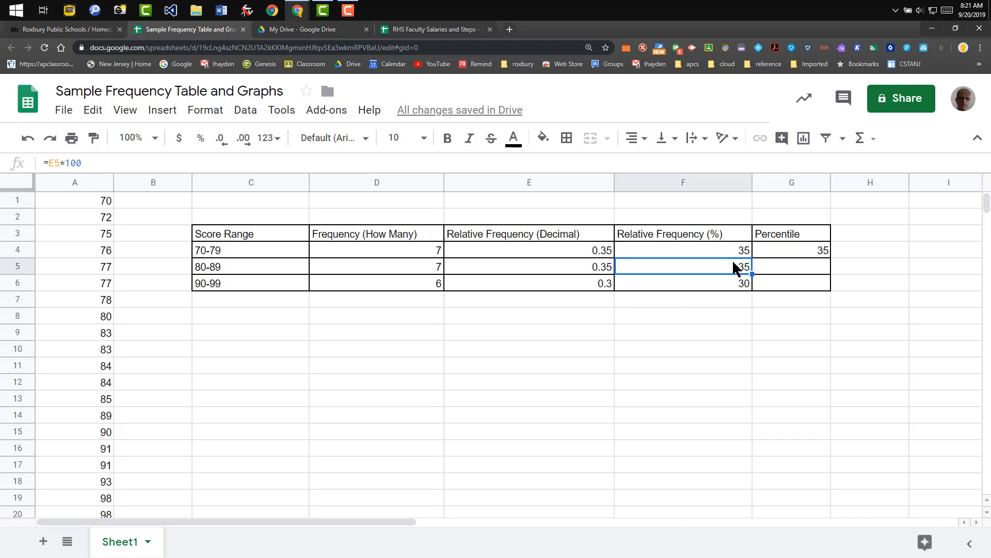
pyautogui.click(786, 265)
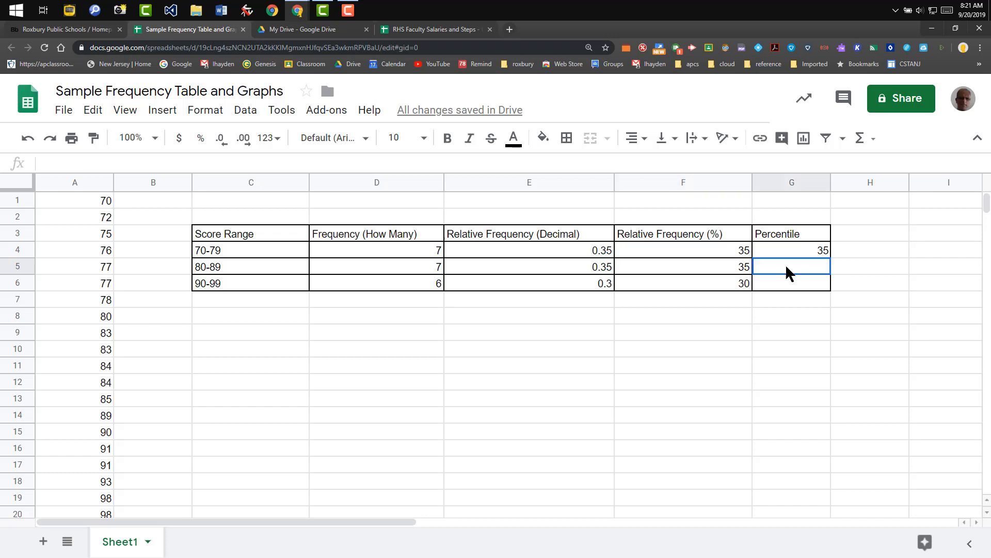
pyautogui.write('=')
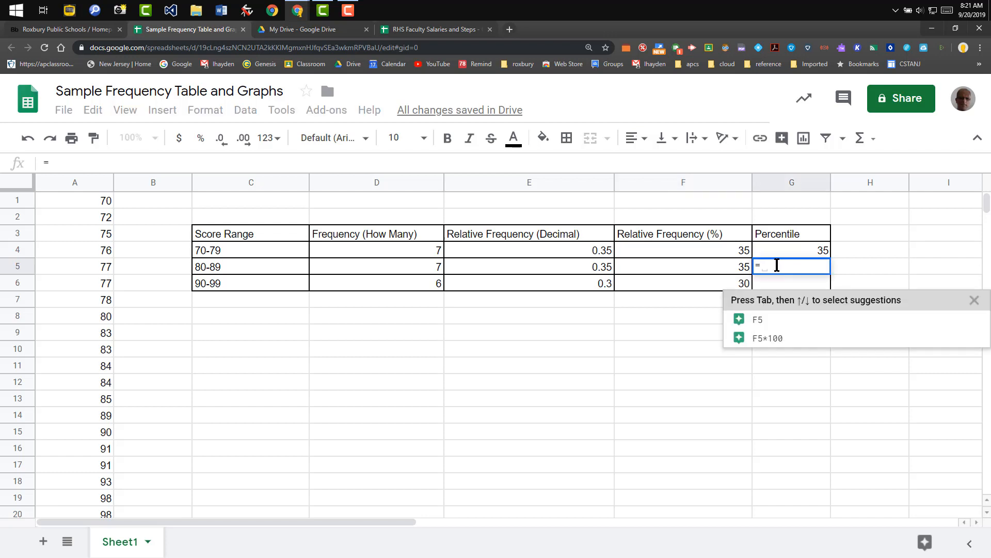
pyautogui.click(731, 264)
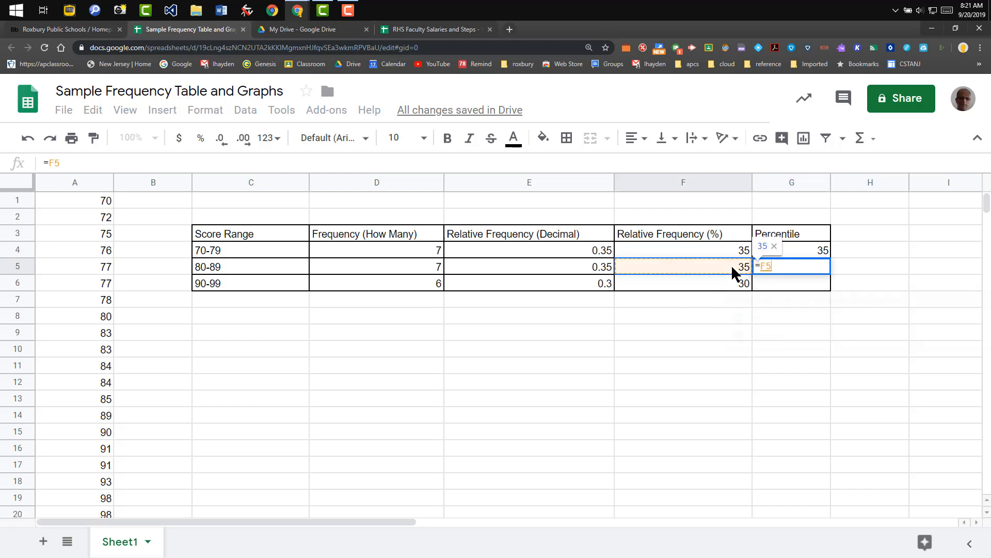
pyautogui.write('+')
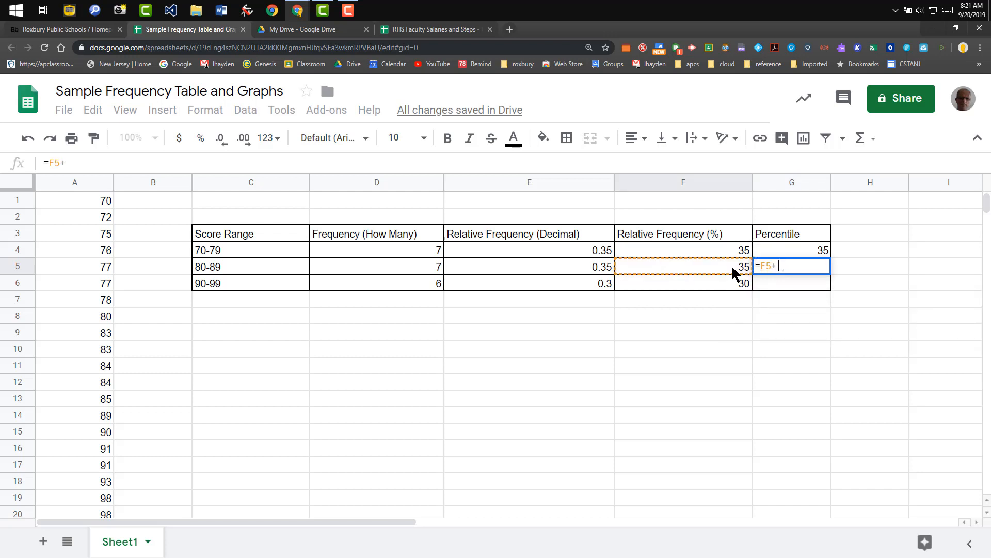
pyautogui.click(738, 252)
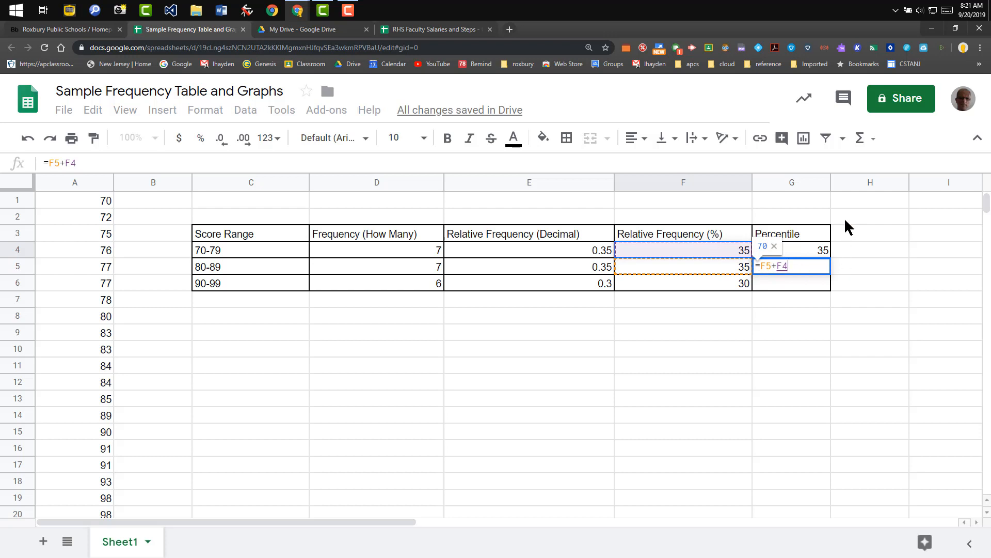
pyautogui.press('Return')
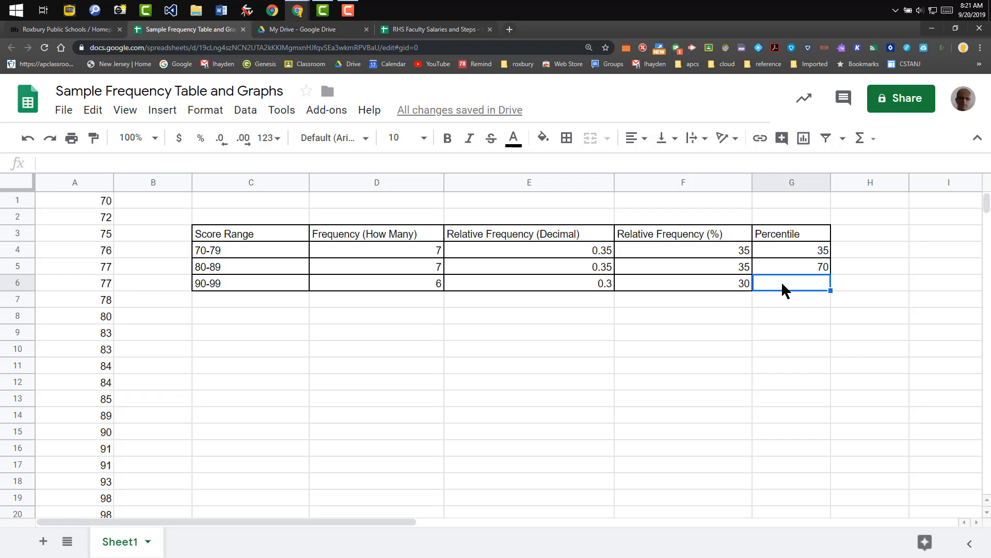
# Calculate the cumulative percentile of the 90-99 range in G6 with the formula =F6+F5+F4
pyautogui.write('=')
pyautogui.click(736, 281)
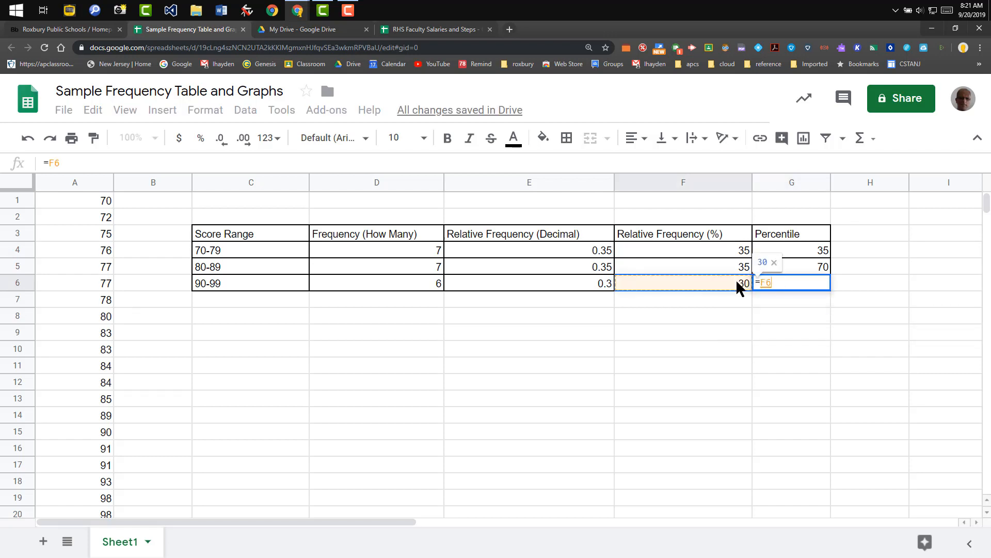
pyautogui.write('+')
pyautogui.click(729, 265)
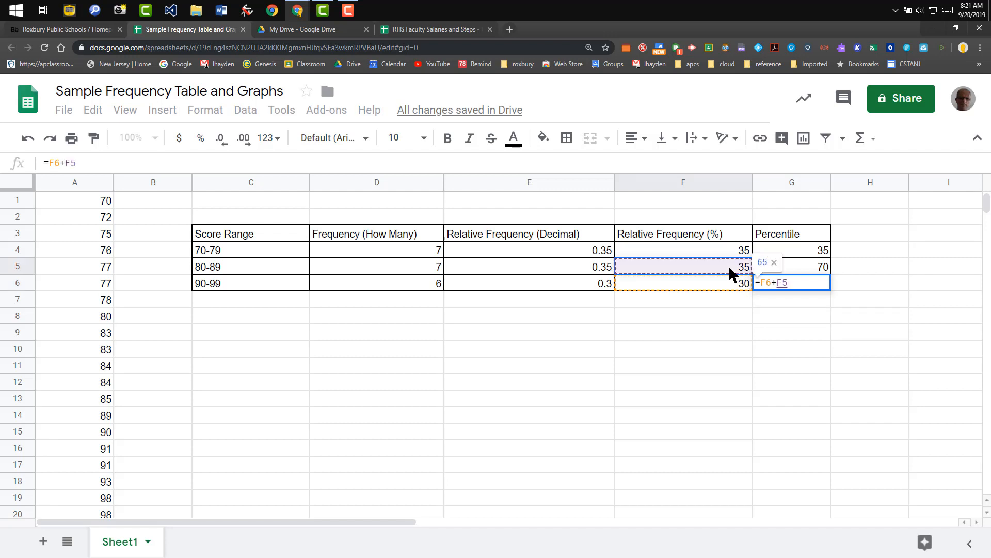
pyautogui.write('+')
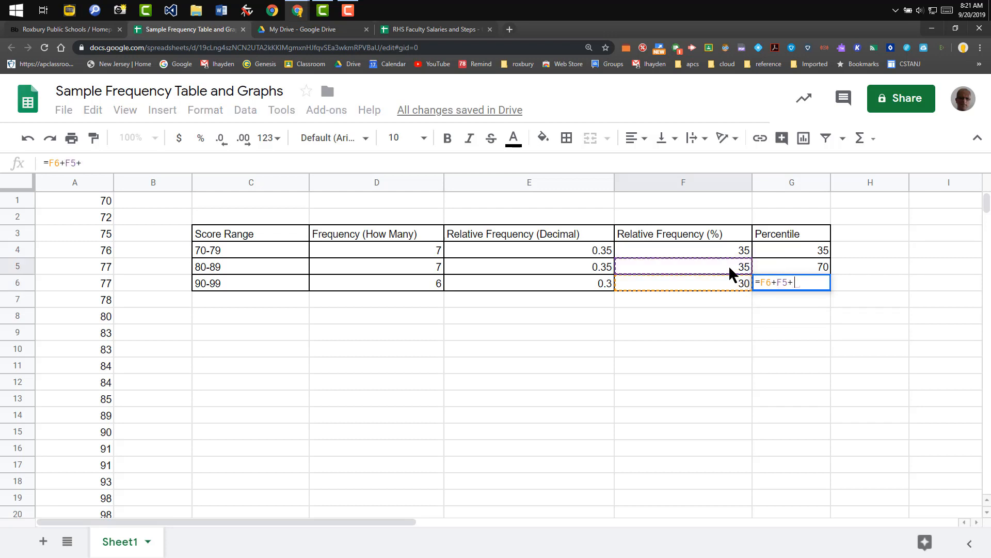
pyautogui.click(683, 252)
pyautogui.press('Return')
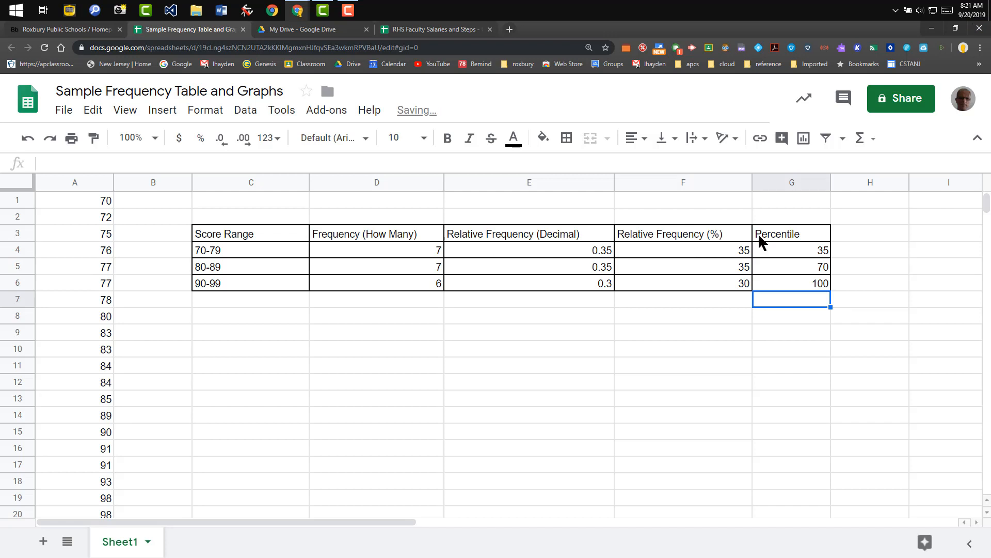